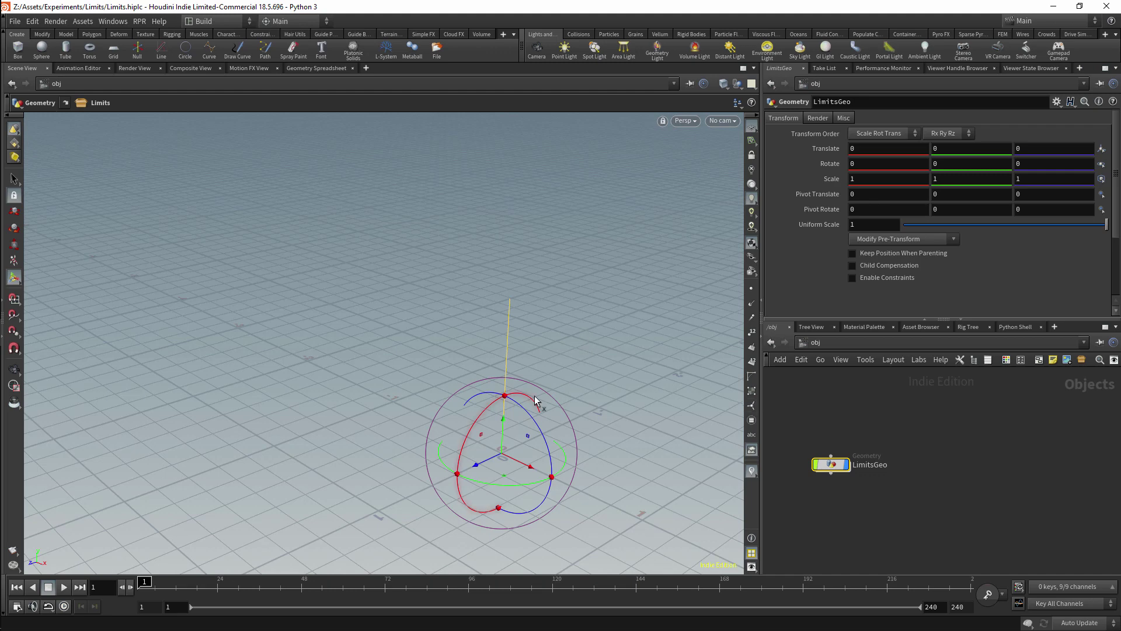
Step: Open the Limits asset inside LimitsGeo and inspect the line1, rigdoctor1 and rigpose1 nodes in turn
{"action": "left_click_drag", "start_coordinate": [443, 324], "coordinate": [507, 281], "text": "alt"}
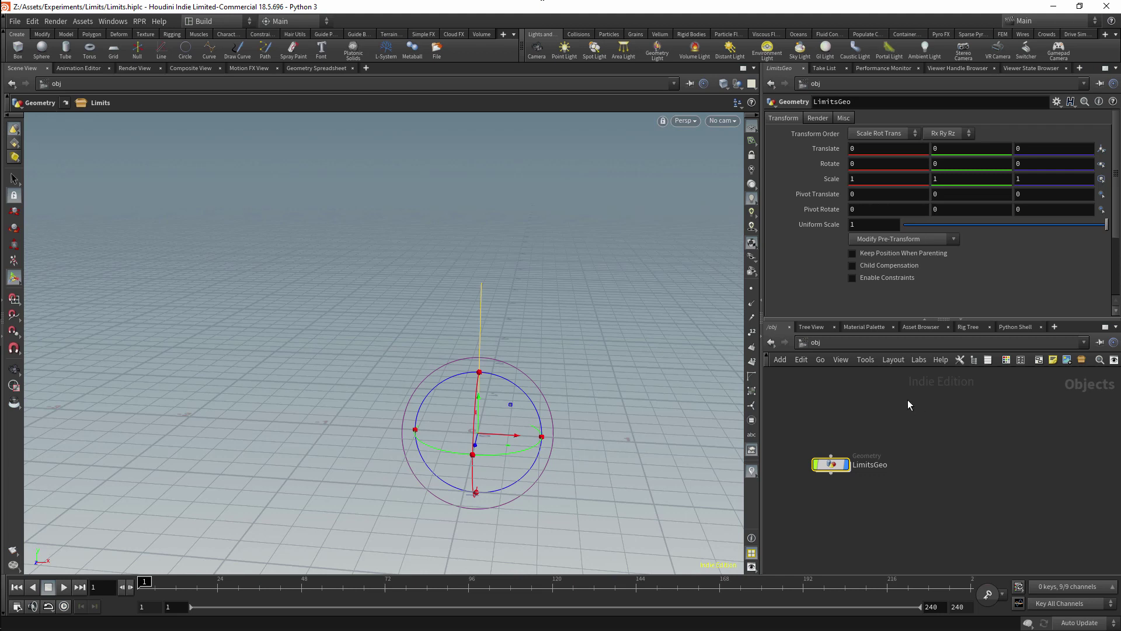
{"action": "double_click", "coordinate": [842, 464]}
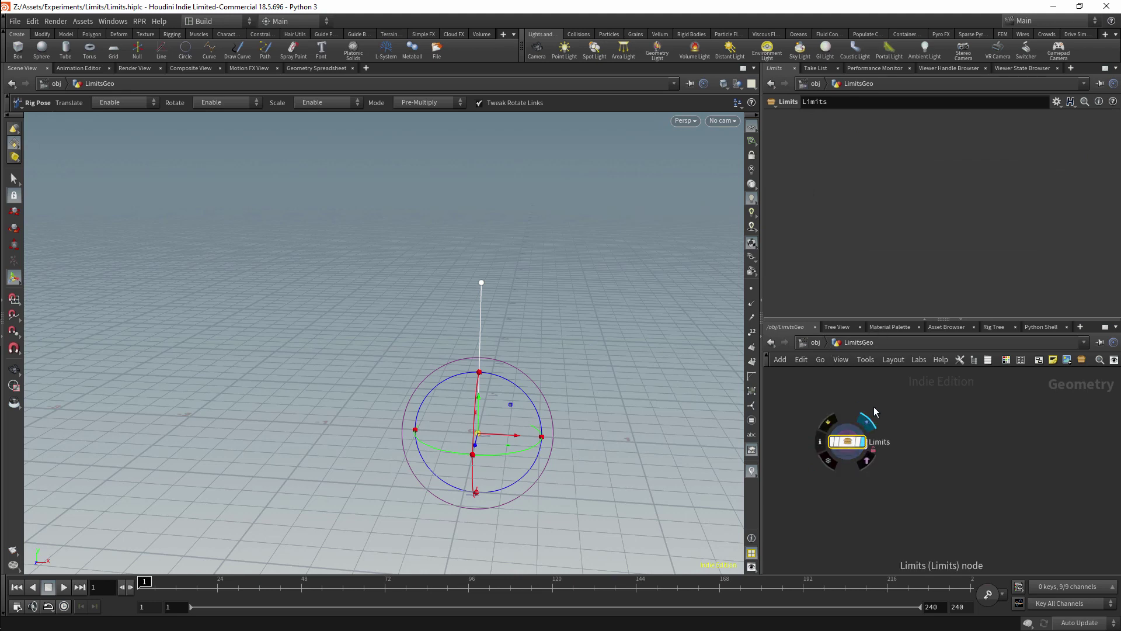
{"action": "double_click", "coordinate": [853, 438]}
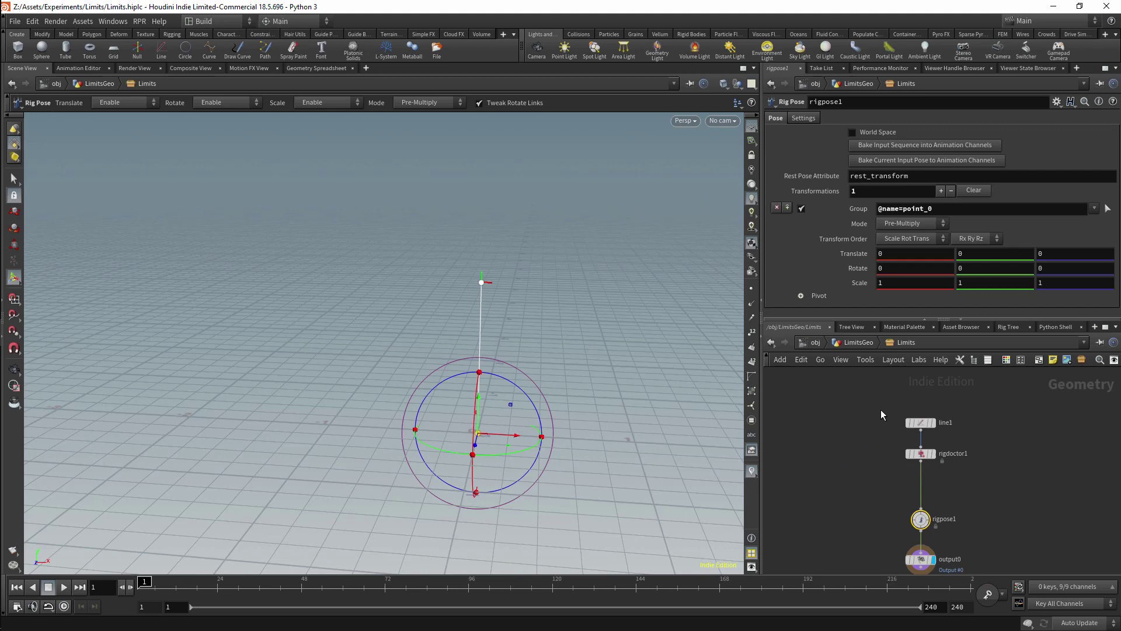
{"action": "left_click", "coordinate": [896, 404]}
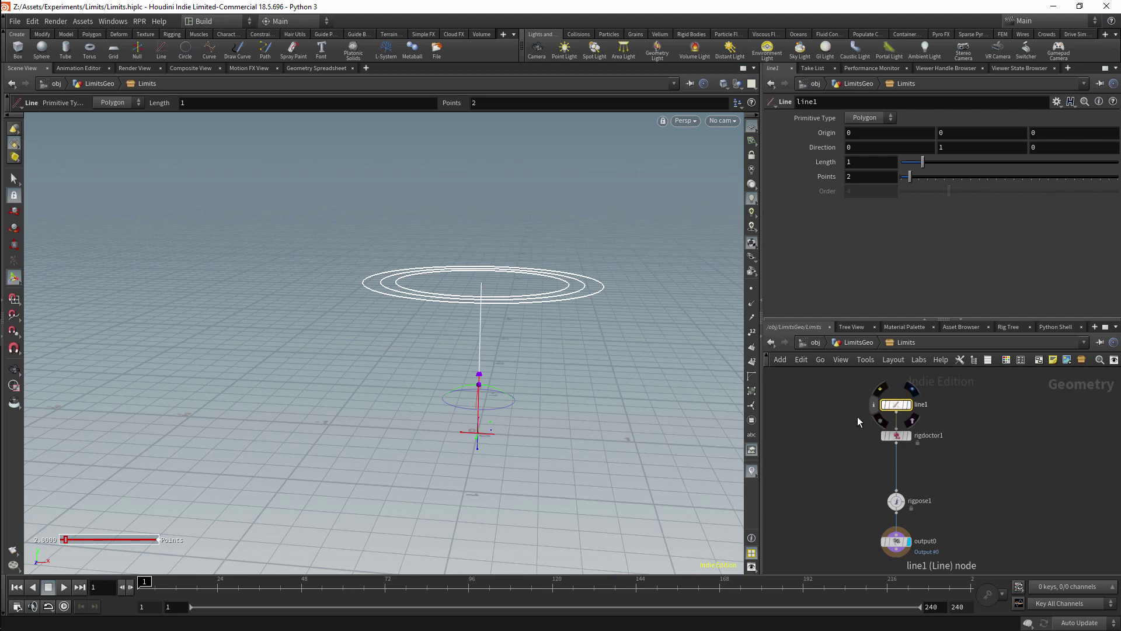
{"action": "left_click_drag", "start_coordinate": [845, 424], "coordinate": [951, 453]}
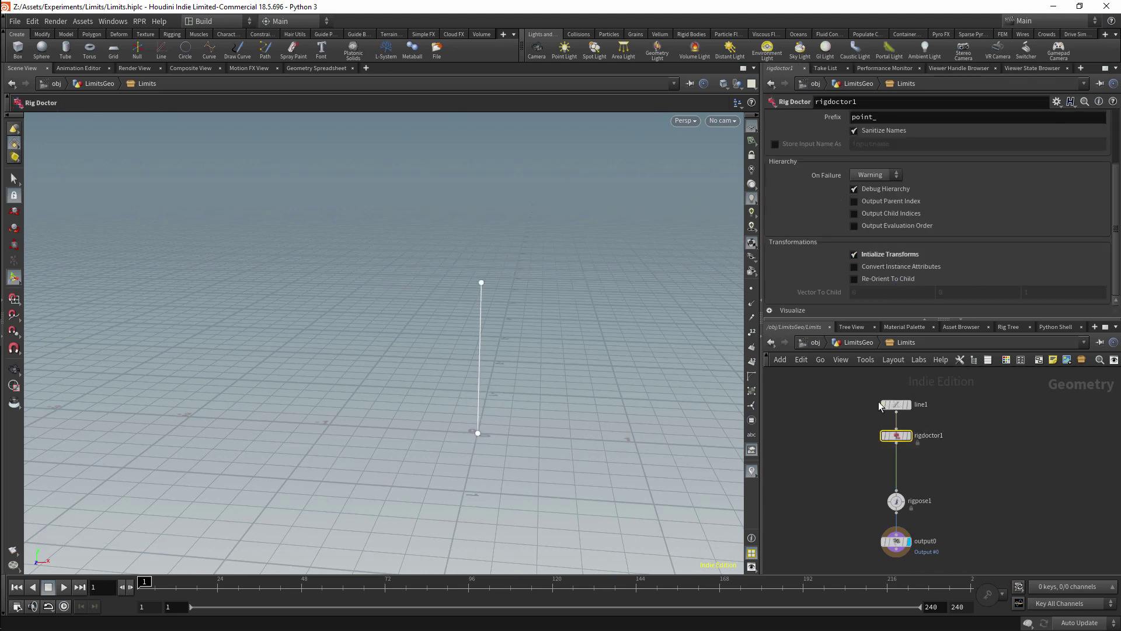
{"action": "left_click", "coordinate": [895, 500]}
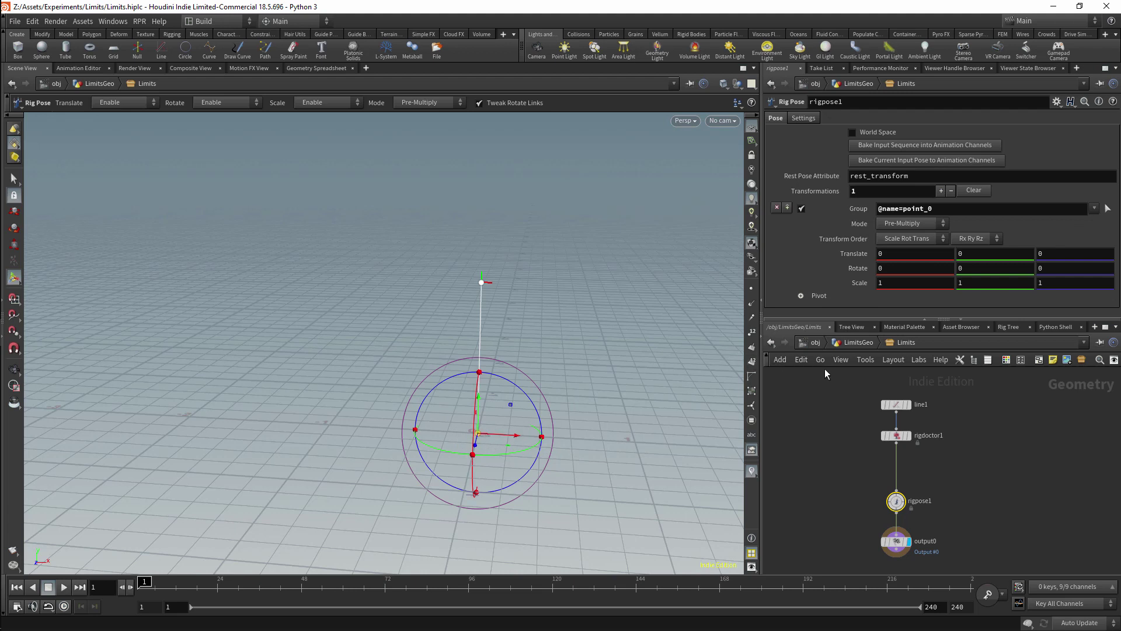
Step: Open the Limits asset's type properties and review its basic and node settings, returning to its parameter setup
{"action": "right_click", "coordinate": [899, 342]}
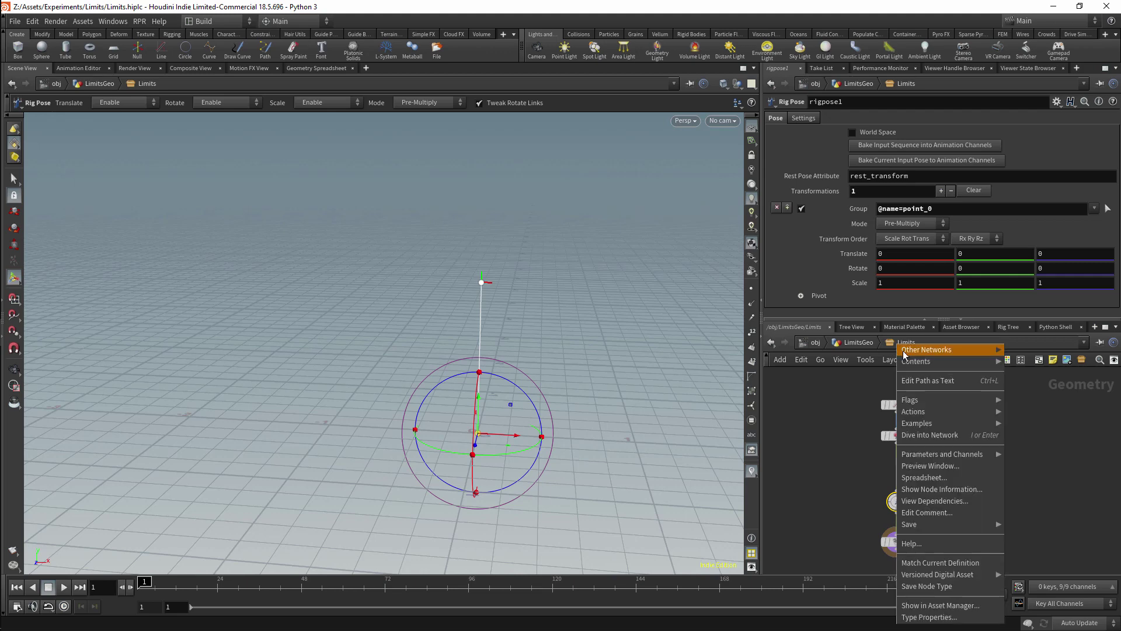
{"action": "left_click", "coordinate": [937, 617]}
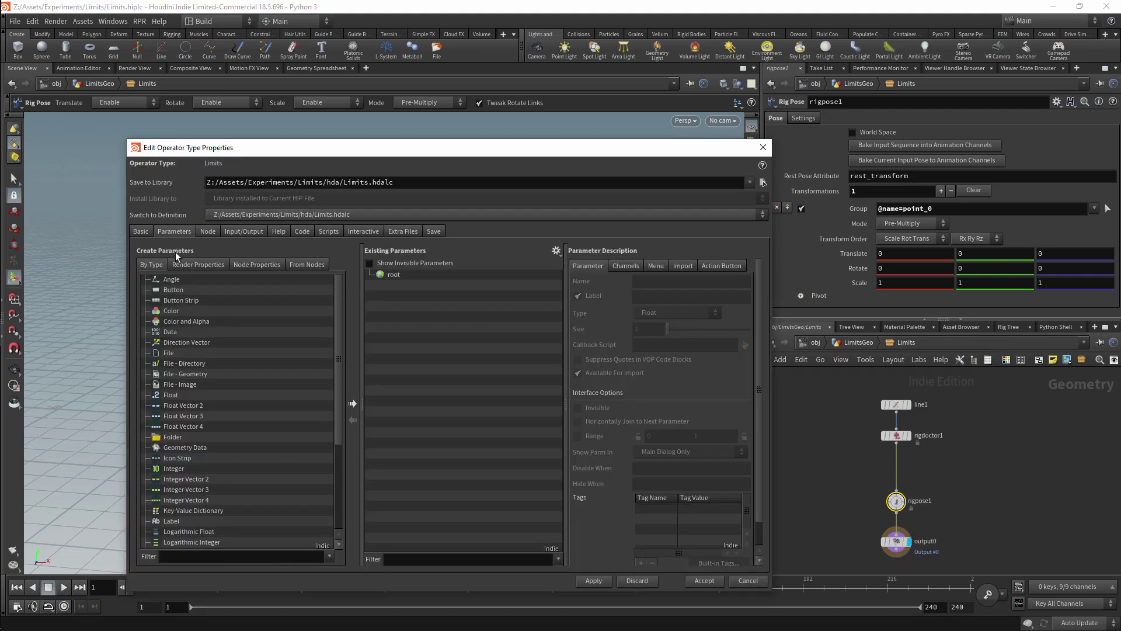
{"action": "left_click", "coordinate": [141, 231]}
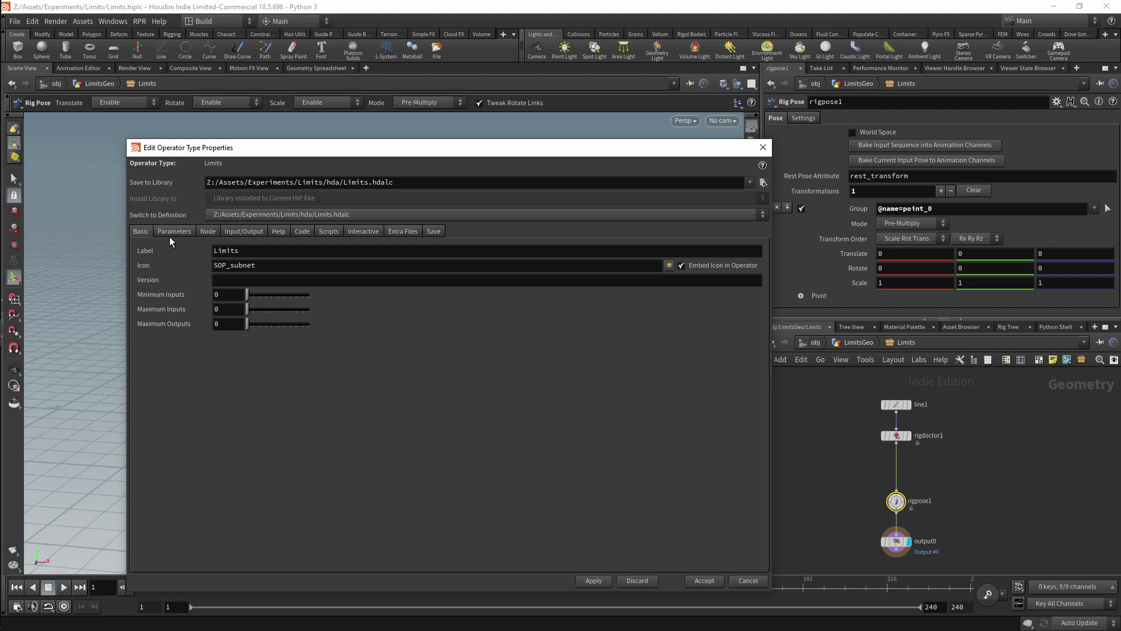
{"action": "left_click", "coordinate": [209, 231]}
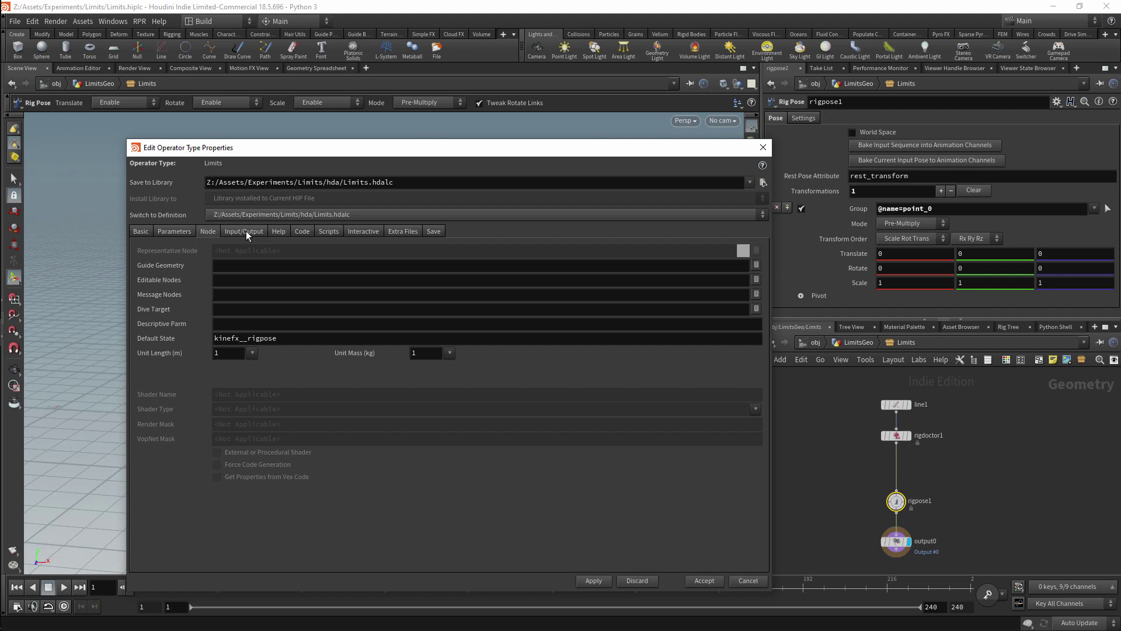
{"action": "left_click", "coordinate": [174, 231]}
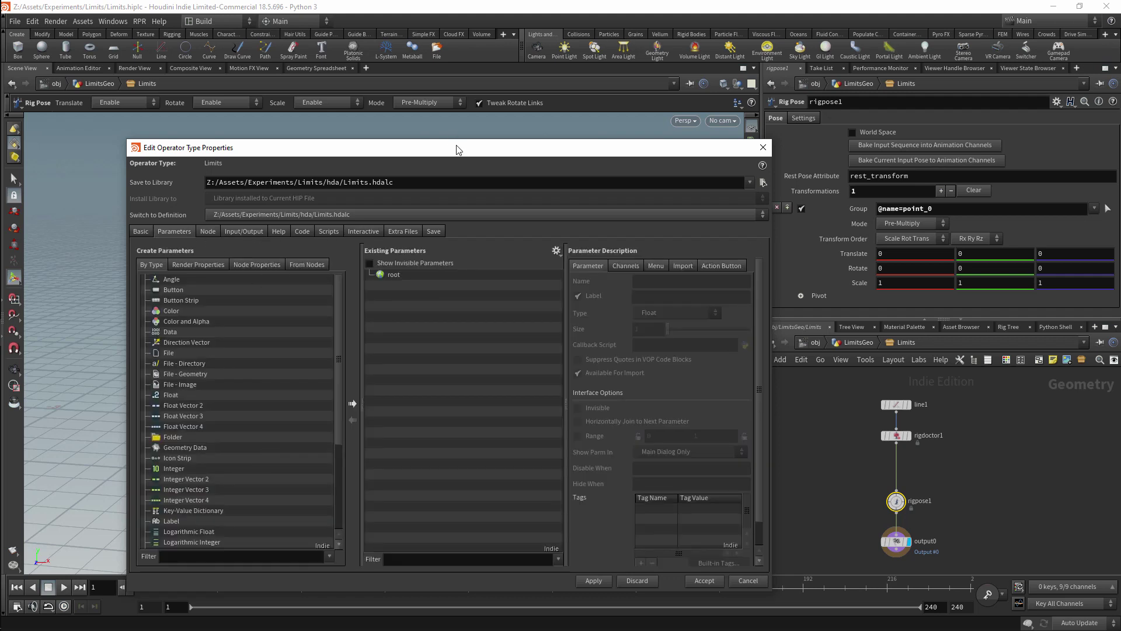
Step: Move the type properties window aside and lock rigpose1's Scale parameters and its Translate Z channel
{"action": "left_click_drag", "start_coordinate": [457, 149], "coordinate": [361, 110]}
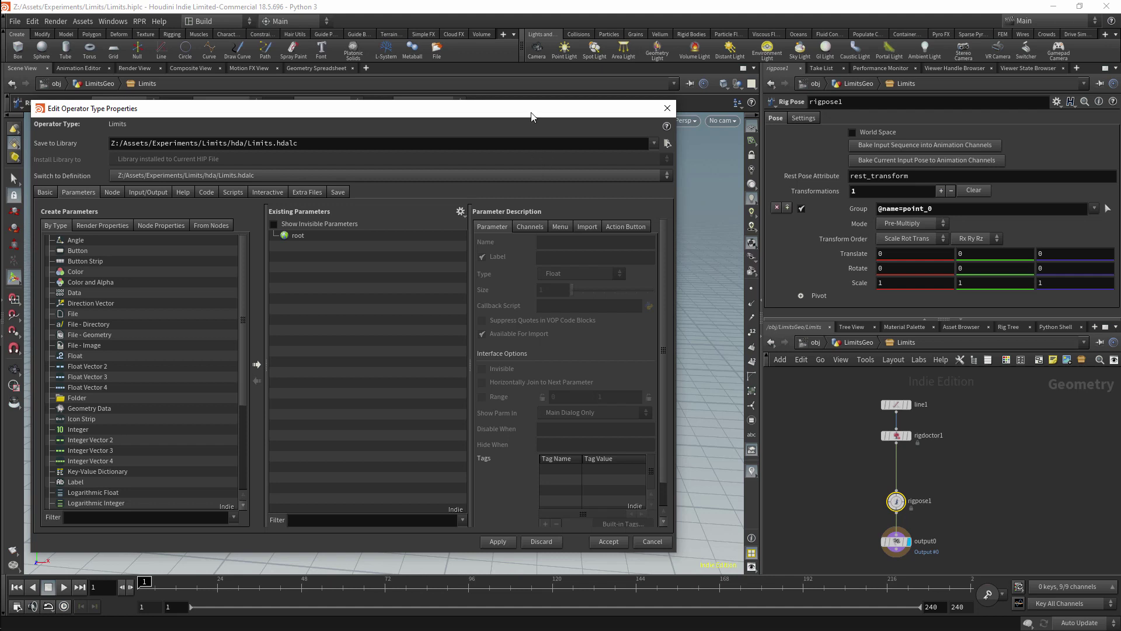
{"action": "left_click_drag", "start_coordinate": [532, 116], "coordinate": [185, 112]}
{"action": "right_click", "coordinate": [860, 284]}
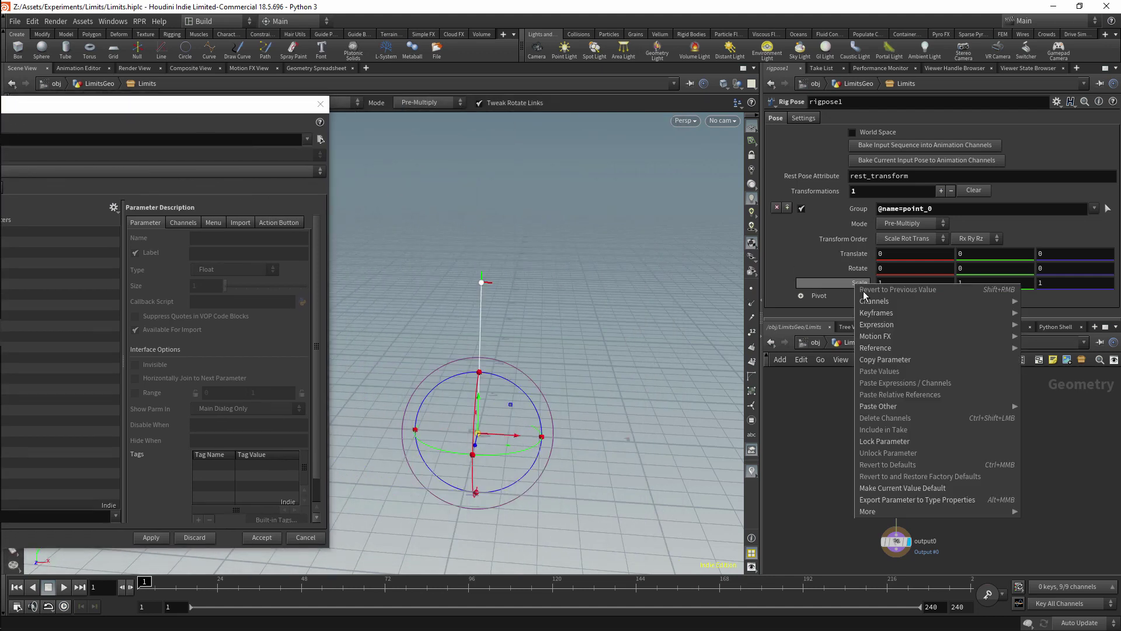
{"action": "left_click", "coordinate": [875, 443]}
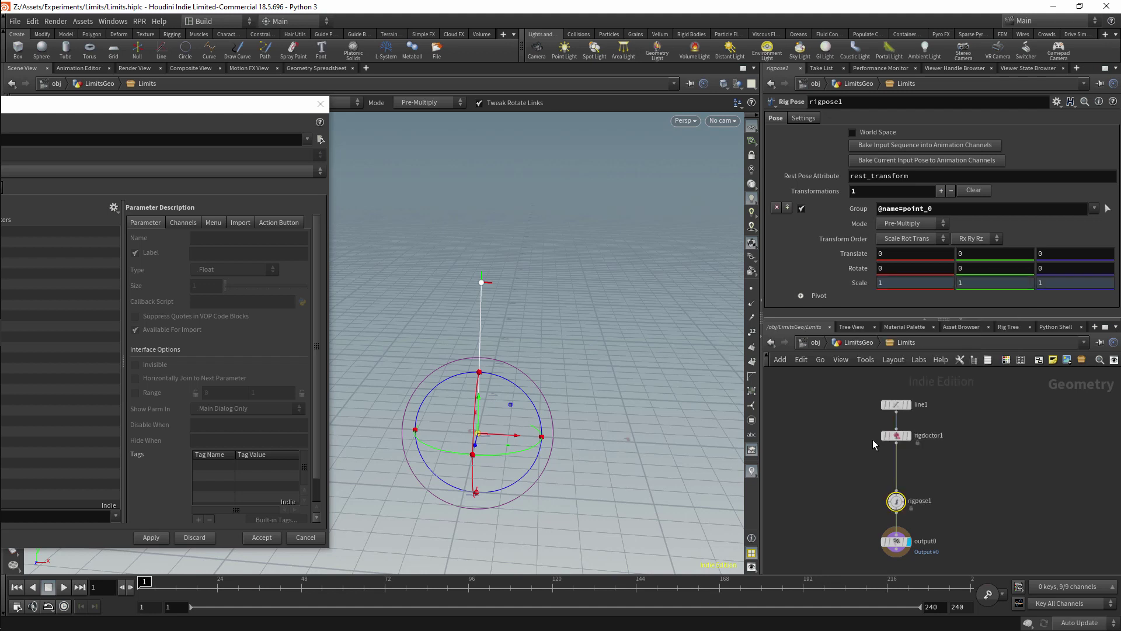
{"action": "right_click", "coordinate": [1056, 259]}
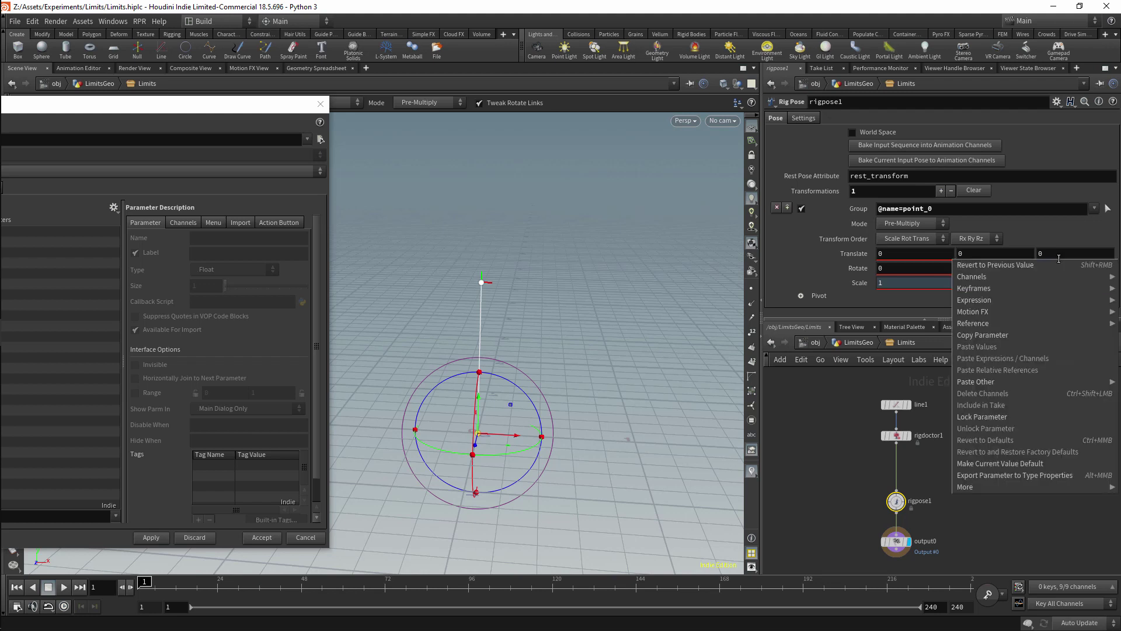
{"action": "left_click", "coordinate": [986, 417]}
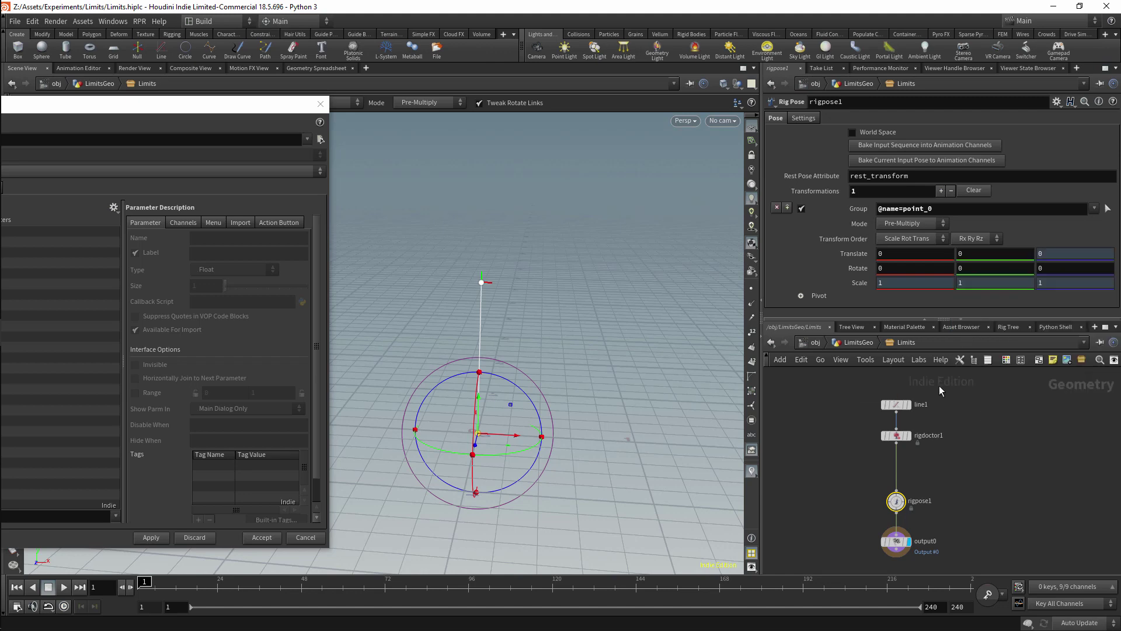
Step: Try to transform point_0 with the viewport handle inside the asset and undo the handle changes
{"action": "left_click_drag", "start_coordinate": [538, 376], "coordinate": [460, 395], "text": "alt"}
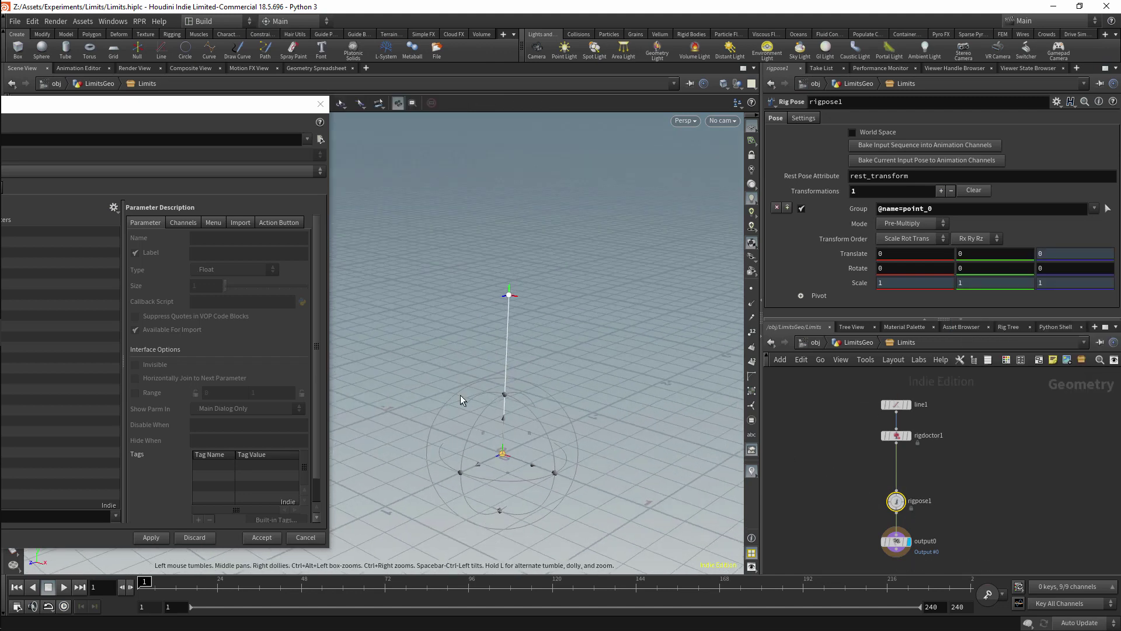
{"action": "left_click_drag", "start_coordinate": [491, 460], "coordinate": [483, 462]}
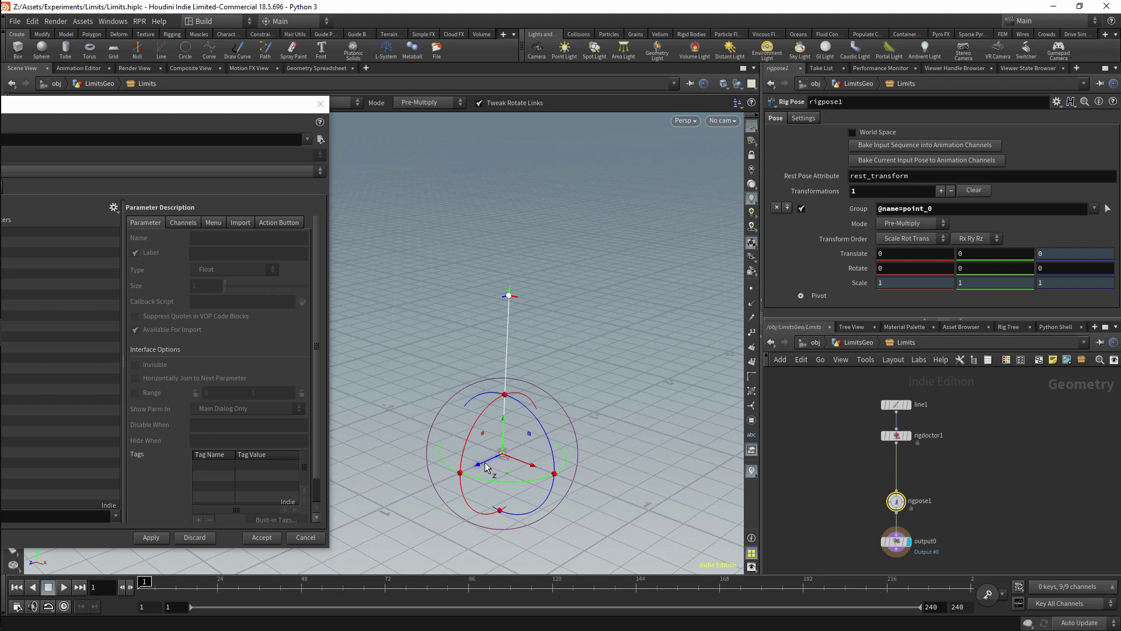
{"action": "left_click", "coordinate": [429, 491]}
{"action": "left_click", "coordinate": [501, 458]}
{"action": "key", "text": "ctrl+z"}
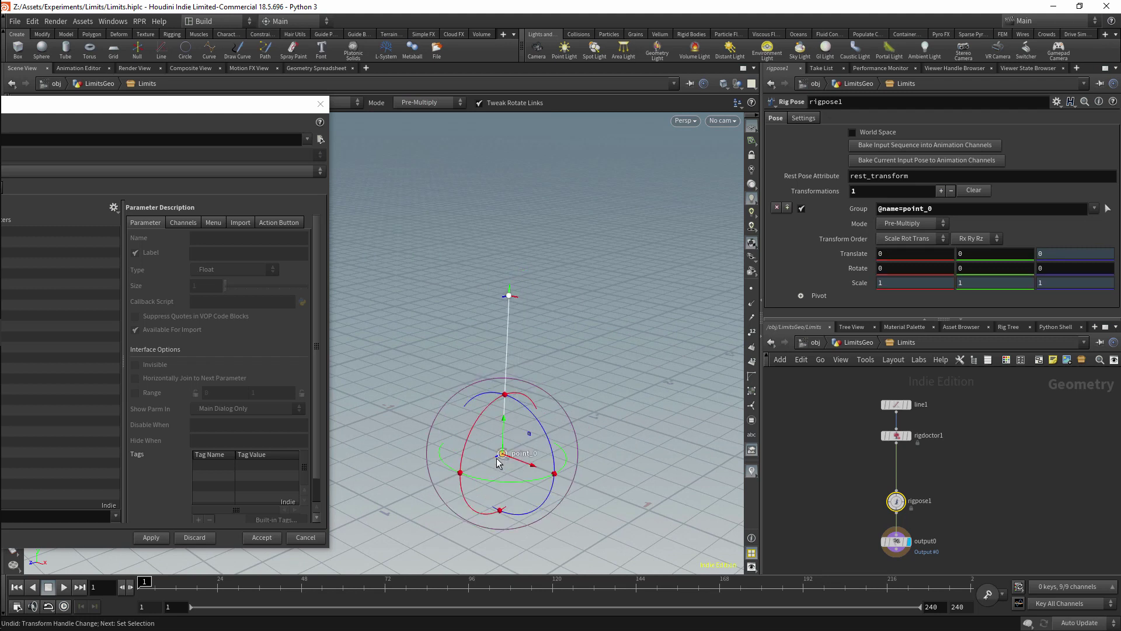
{"action": "left_click_drag", "start_coordinate": [517, 440], "coordinate": [495, 401], "text": "alt"}
{"action": "key", "text": "ctrl+z"}
{"action": "key", "text": "t"}
{"action": "key", "text": "ctrl+z"}
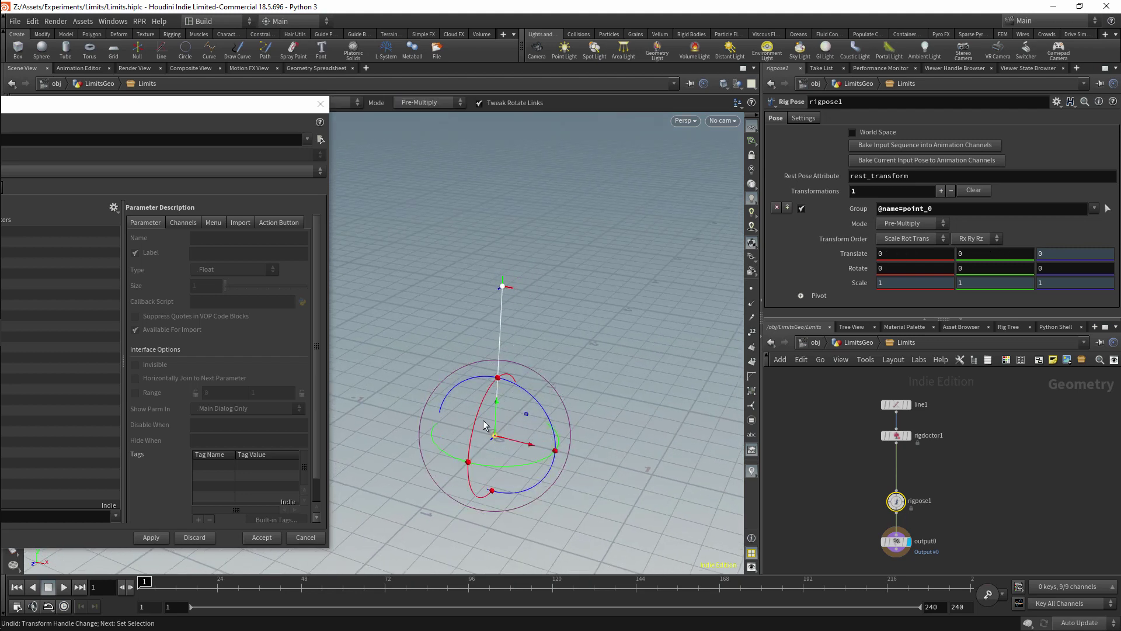
Step: Go up to the LimitsGeo level and try the viewport transform handles on the Limits asset
{"action": "left_click", "coordinate": [859, 343]}
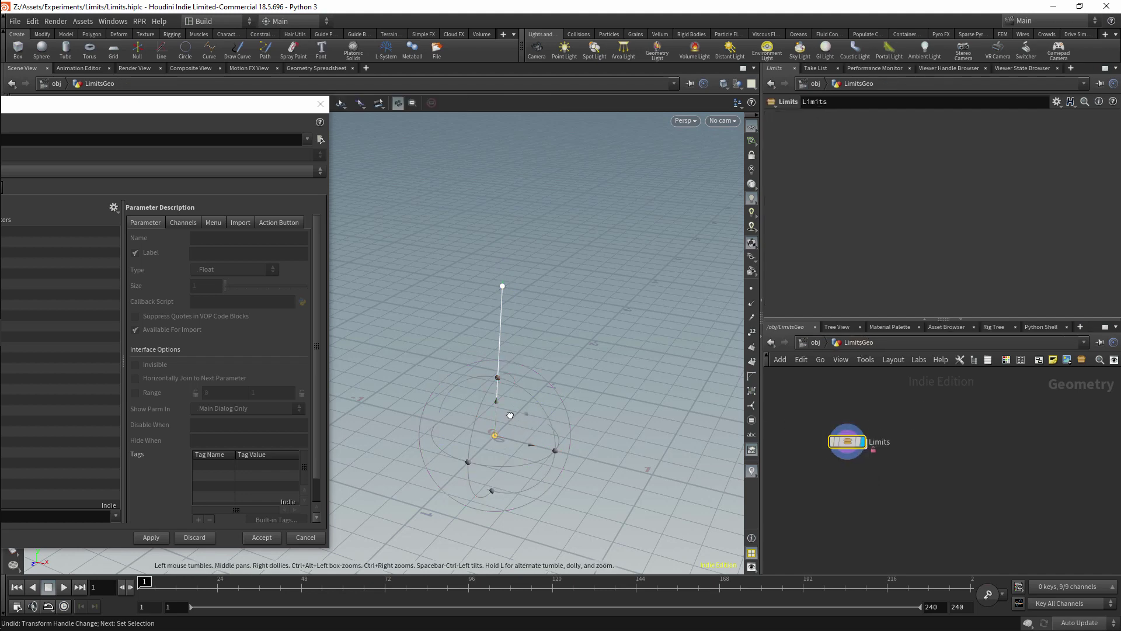
{"action": "left_click_drag", "start_coordinate": [508, 414], "coordinate": [489, 448], "text": "alt"}
{"action": "middle_click_drag", "start_coordinate": [521, 438], "coordinate": [566, 389], "text": "alt"}
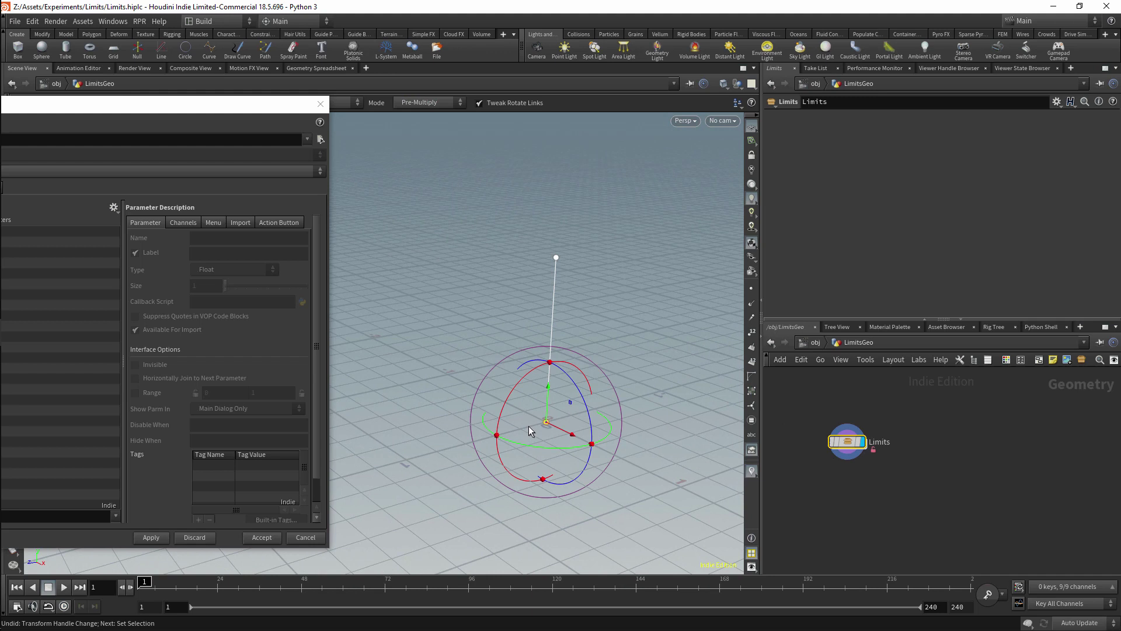
{"action": "key", "text": "t"}
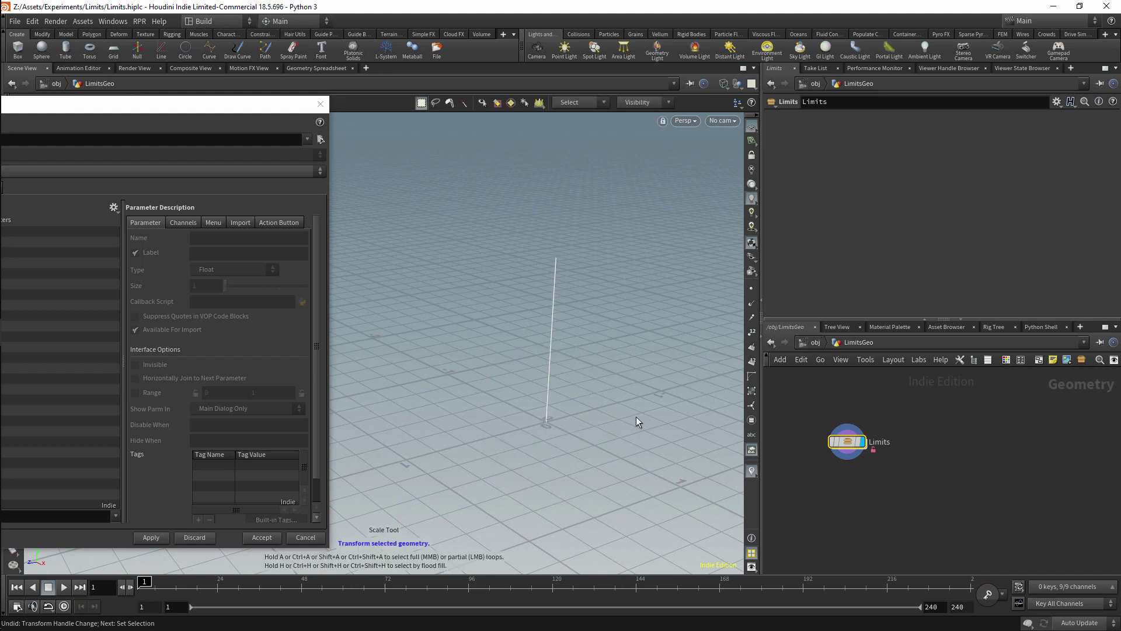
{"action": "key", "text": "r"}
Step: Promote rigpose1's Translate and Rotate parameters to the Limits asset's interface and apply the type properties
{"action": "double_click", "coordinate": [847, 441]}
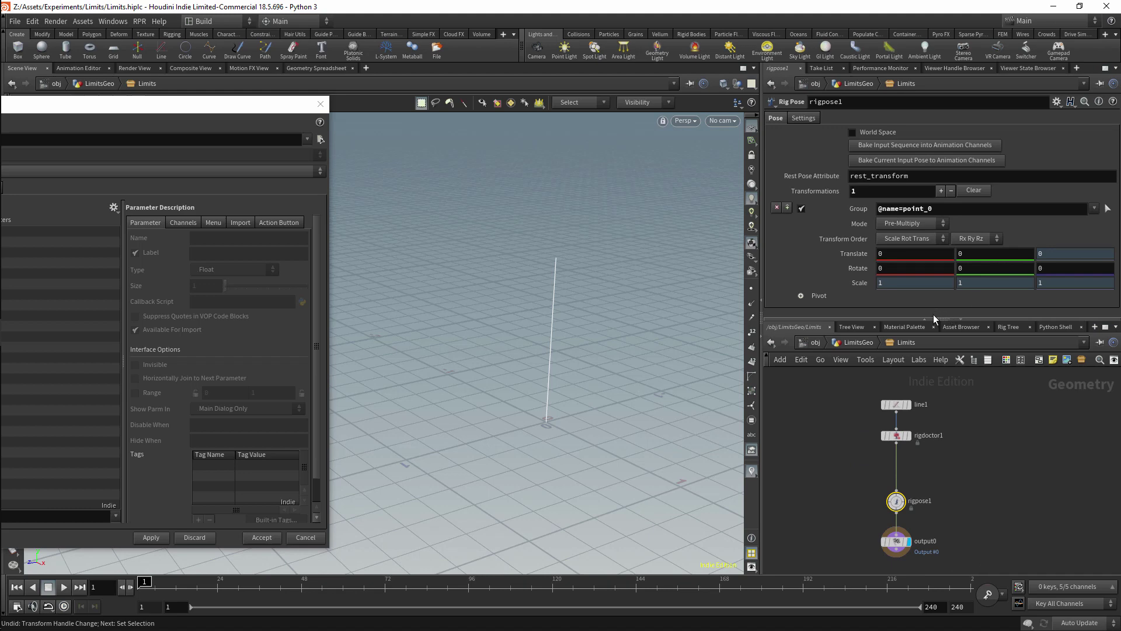
{"action": "left_click", "coordinate": [264, 112]}
{"action": "left_click_drag", "start_coordinate": [264, 111], "coordinate": [596, 110]}
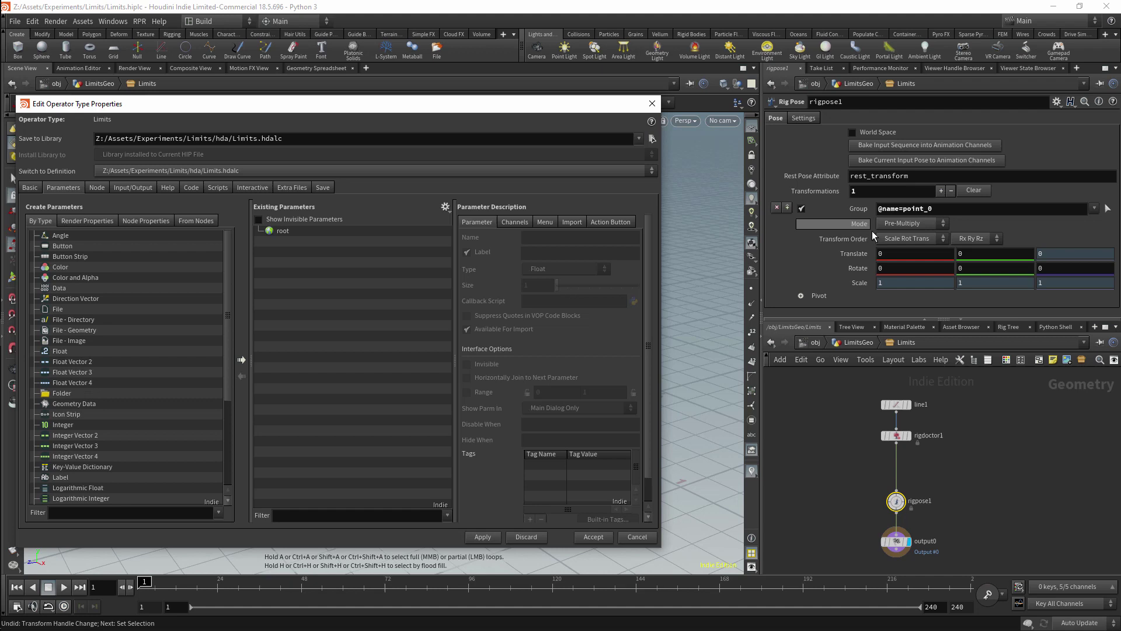
{"action": "left_click_drag", "start_coordinate": [858, 254], "coordinate": [289, 231]}
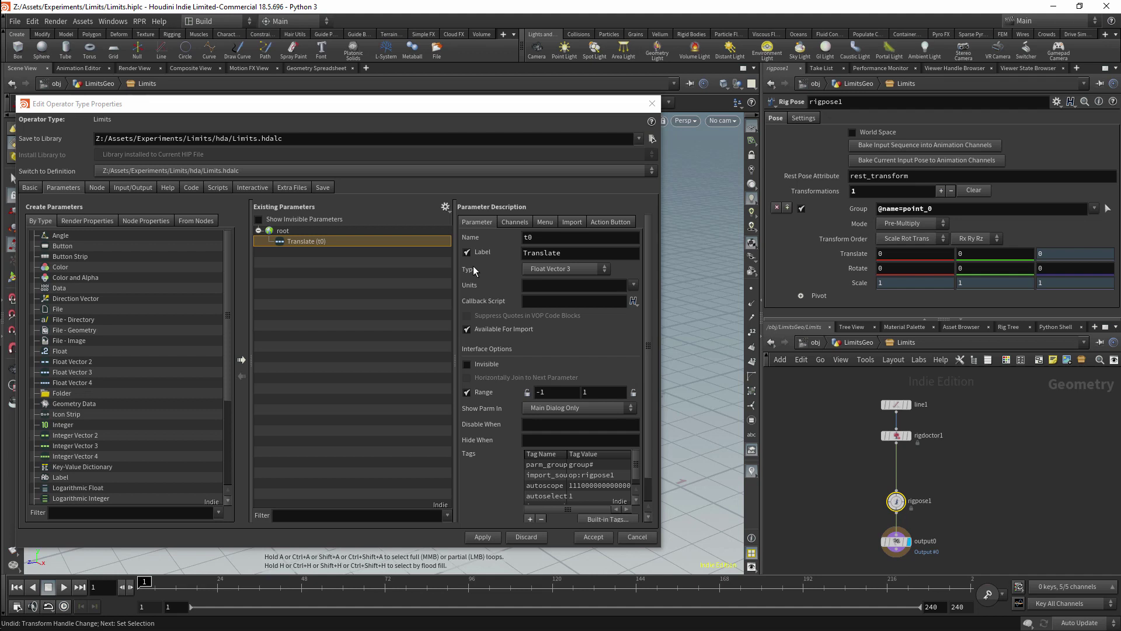
{"action": "left_click_drag", "start_coordinate": [859, 269], "coordinate": [303, 232]}
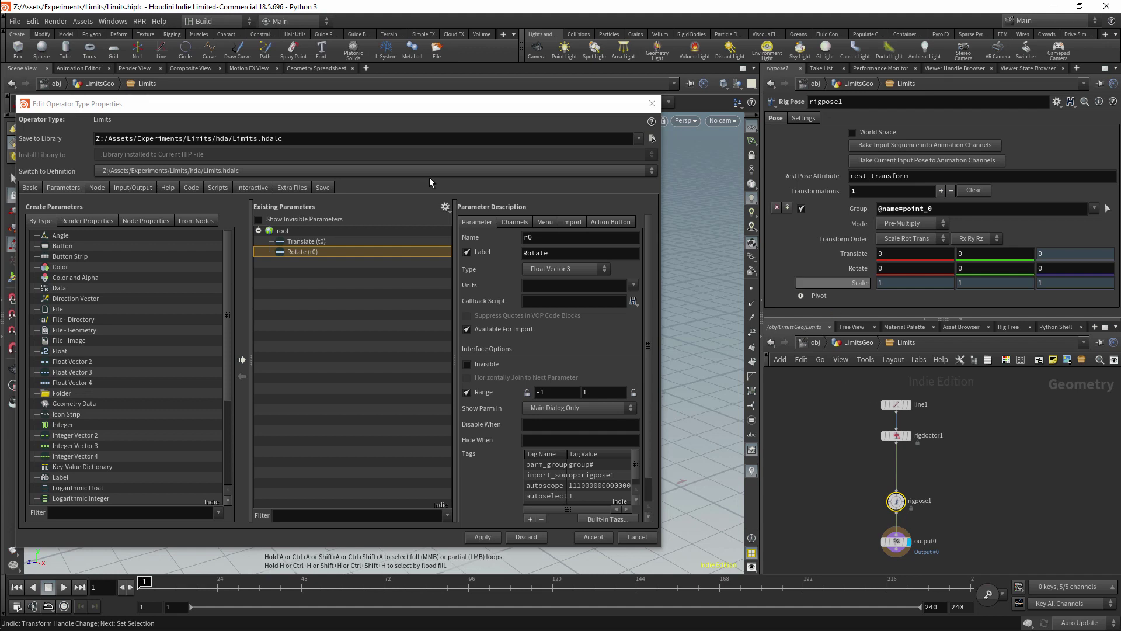
{"action": "left_click", "coordinate": [864, 345]}
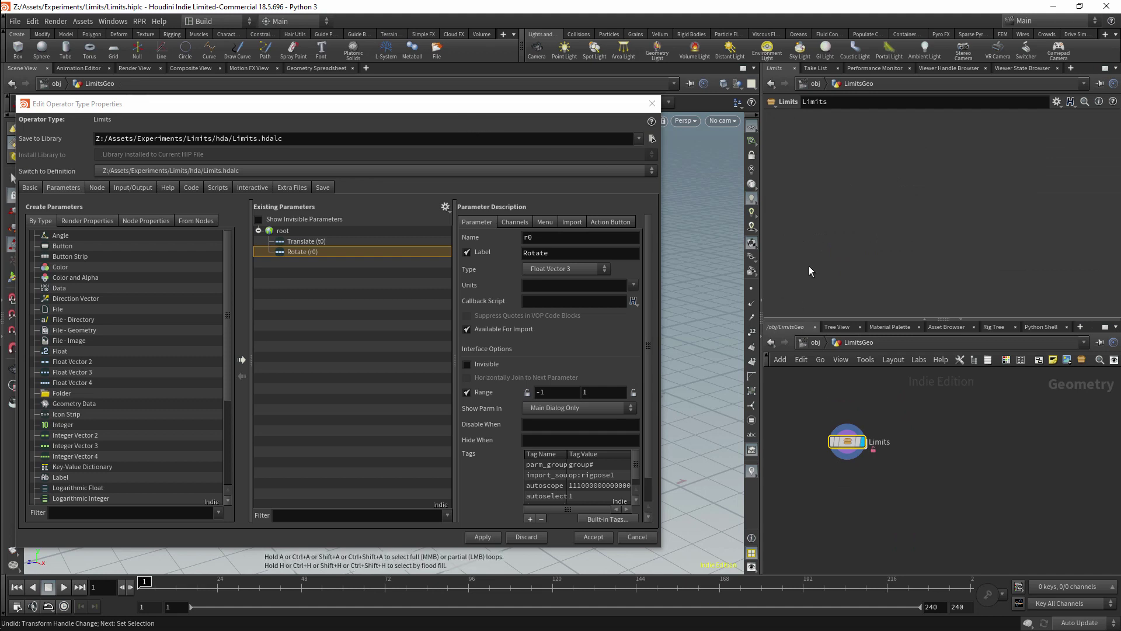
{"action": "left_click", "coordinate": [483, 537]}
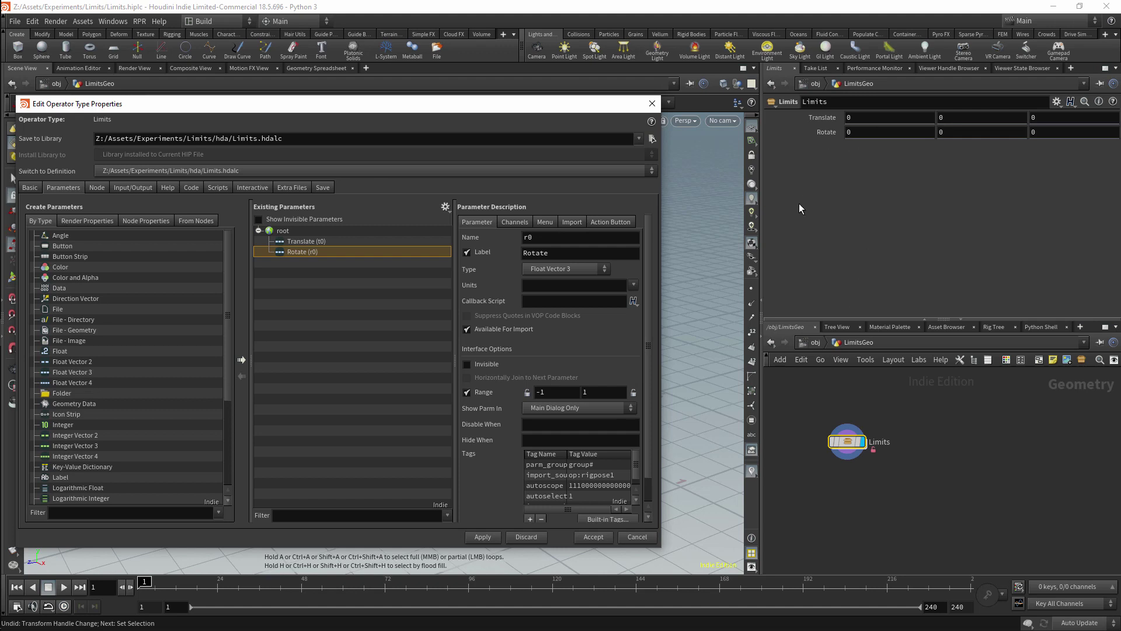
Step: Test the promoted parameters by moving the base joint with the viewport handle, and undo the last handle change
{"action": "left_click_drag", "start_coordinate": [546, 108], "coordinate": [364, 95]}
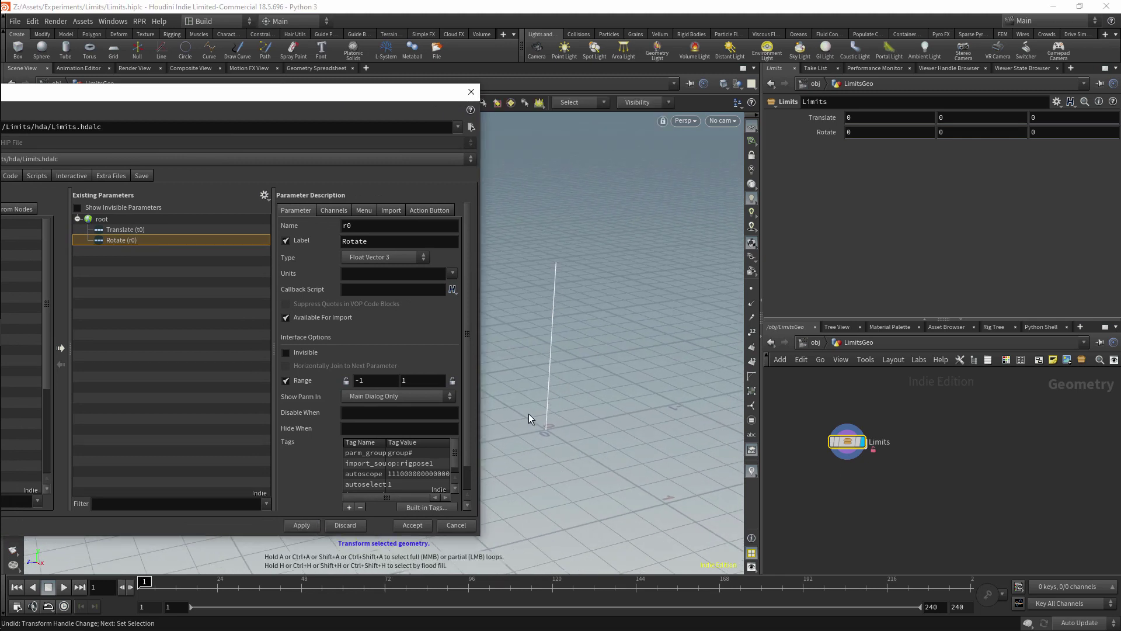
{"action": "left_click", "coordinate": [565, 430]}
{"action": "key", "text": "Return"}
{"action": "mouse_move", "coordinate": [546, 430]}
{"action": "left_mouse_down"}
{"action": "mouse_move", "coordinate": [521, 438]}
{"action": "mouse_move", "coordinate": [579, 420]}
{"action": "mouse_move", "coordinate": [531, 438]}
{"action": "mouse_move", "coordinate": [542, 433]}
{"action": "left_mouse_up"}
{"action": "key", "text": "ctrl+z"}
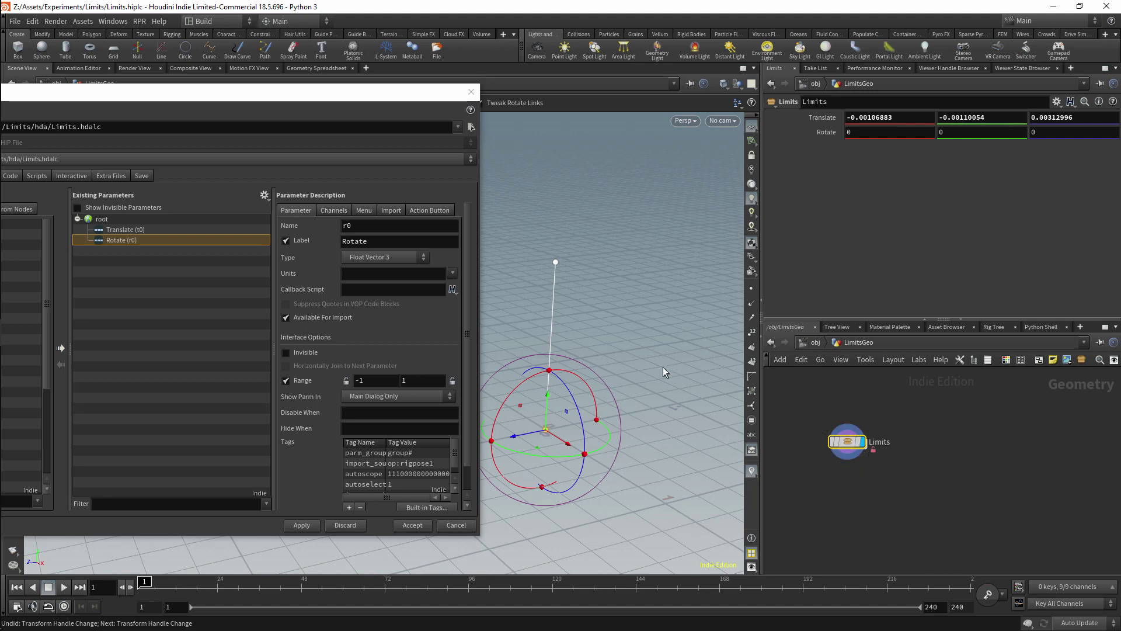
Step: Unlock the Translate Z channel on rigpose1 inside the asset and return to the LimitsGeo level
{"action": "double_click", "coordinate": [848, 444]}
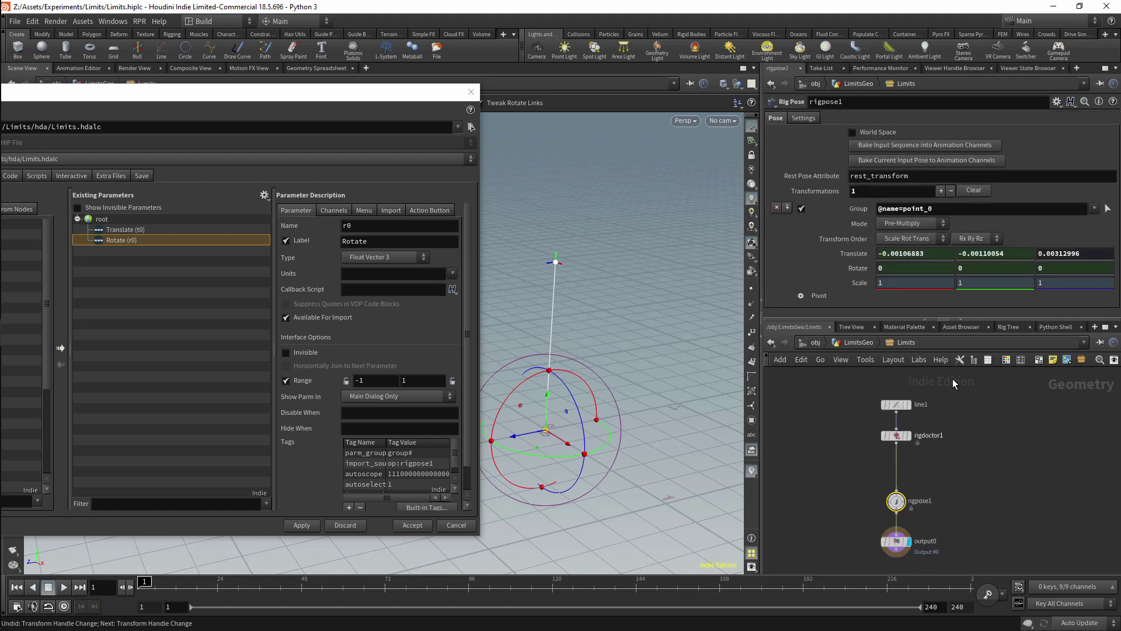
{"action": "right_click", "coordinate": [1071, 253]}
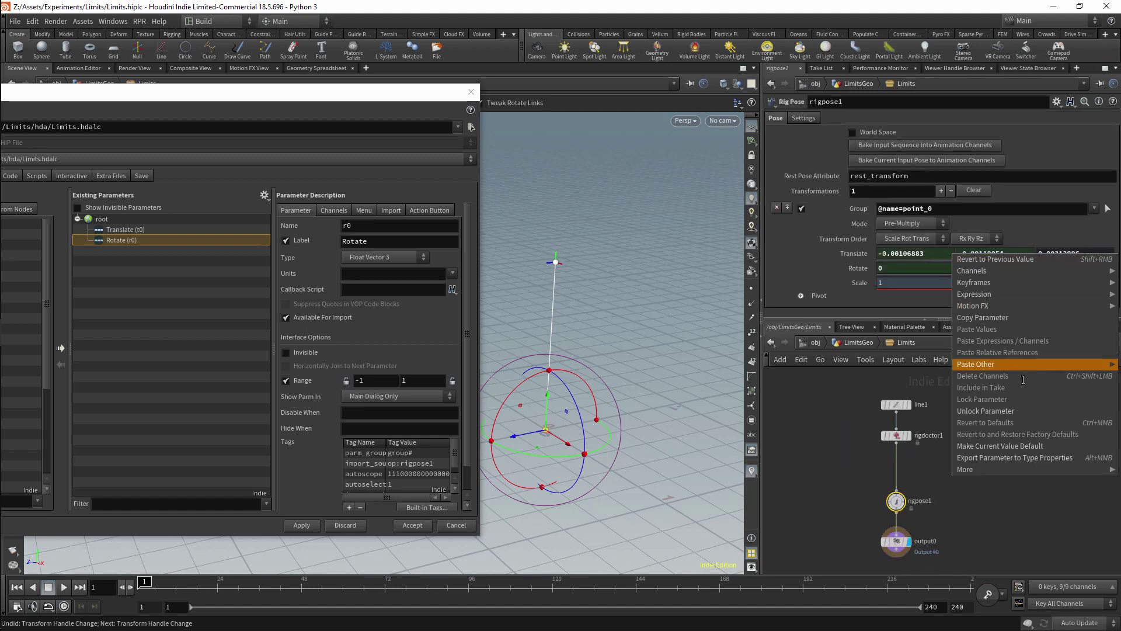
{"action": "key", "text": "Escape"}
{"action": "right_click", "coordinate": [1082, 252]}
{"action": "left_click", "coordinate": [1008, 386]}
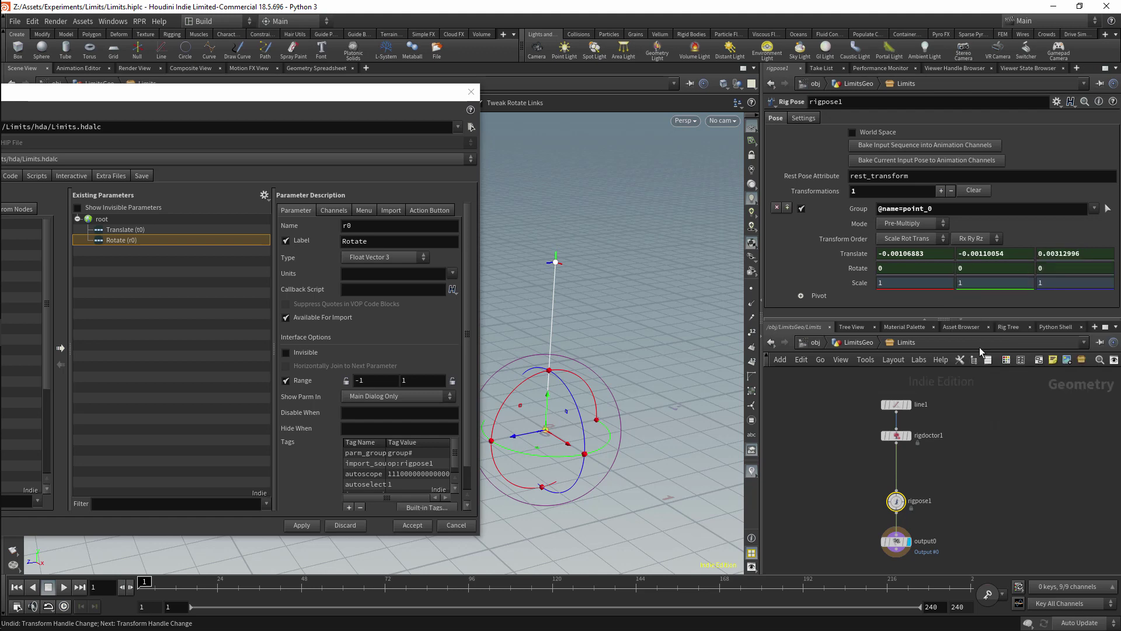
{"action": "key", "text": "u"}
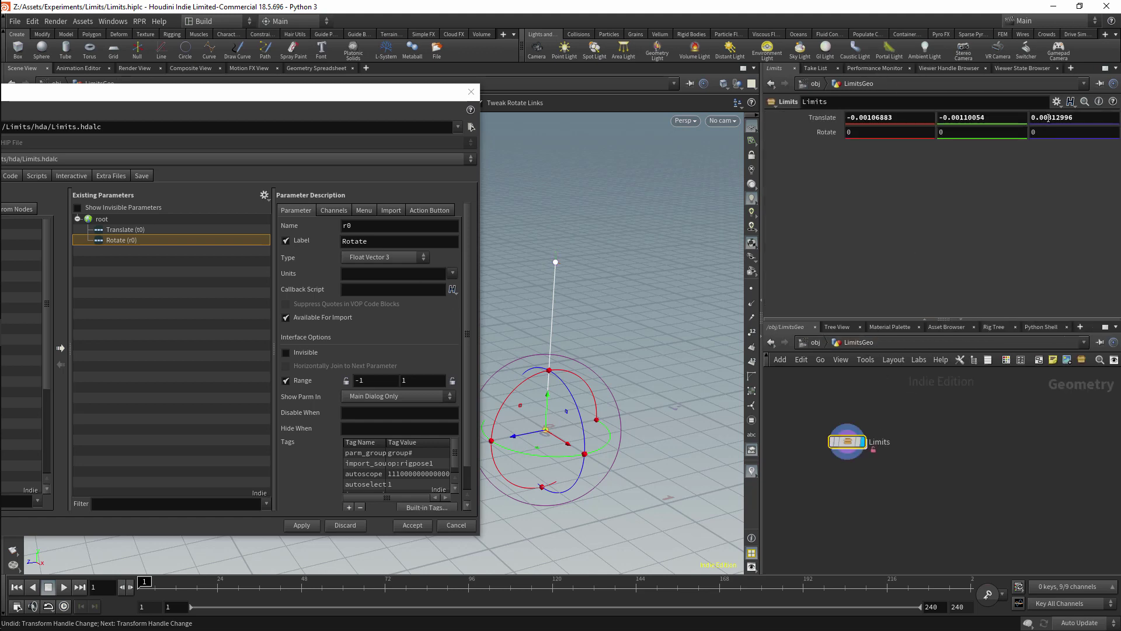
Step: Try locking the Translate Z channel on rigpose1 inside the asset and return to the LimitsGeo level
{"action": "key", "text": "i"}
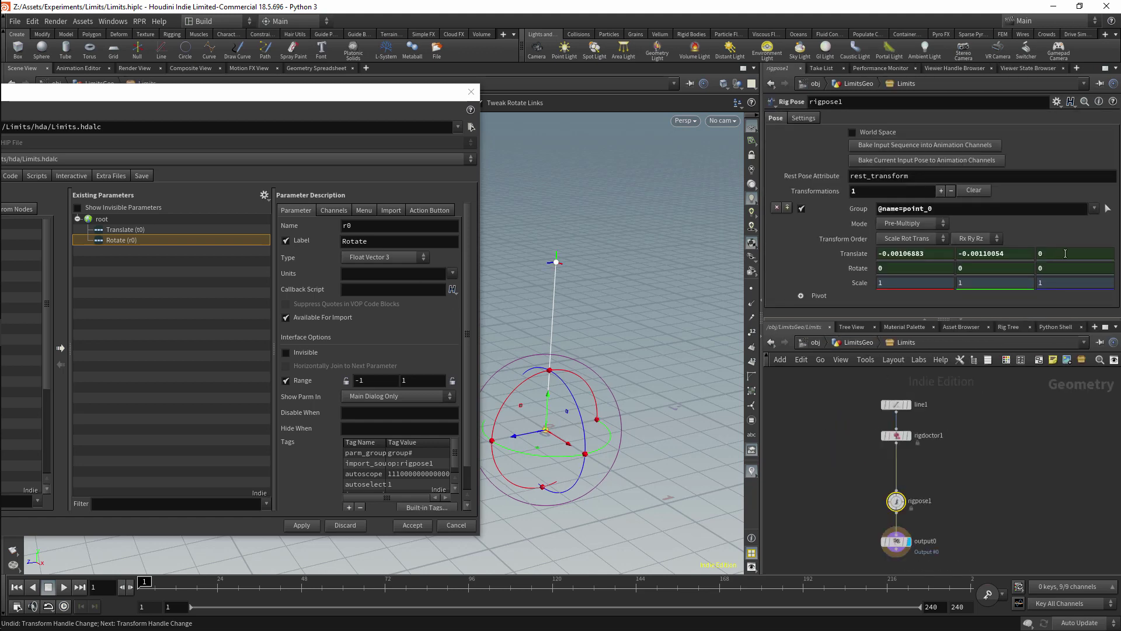
{"action": "right_click", "coordinate": [1065, 254]}
{"action": "left_click", "coordinate": [986, 412]}
{"action": "left_click", "coordinate": [839, 342]}
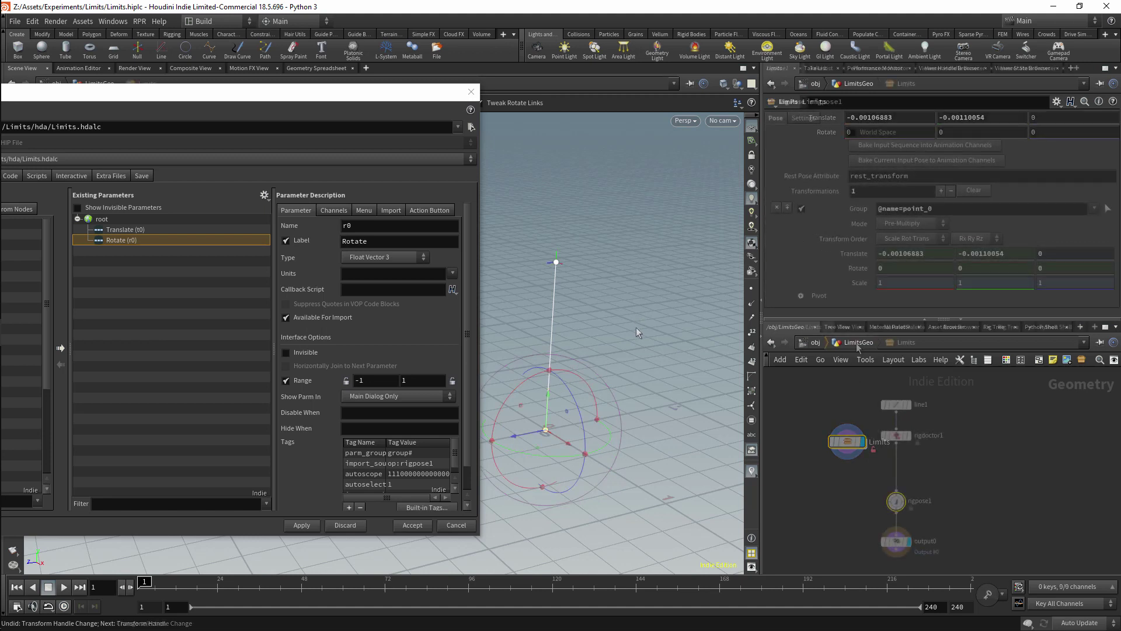
{"action": "left_click", "coordinate": [856, 342]}
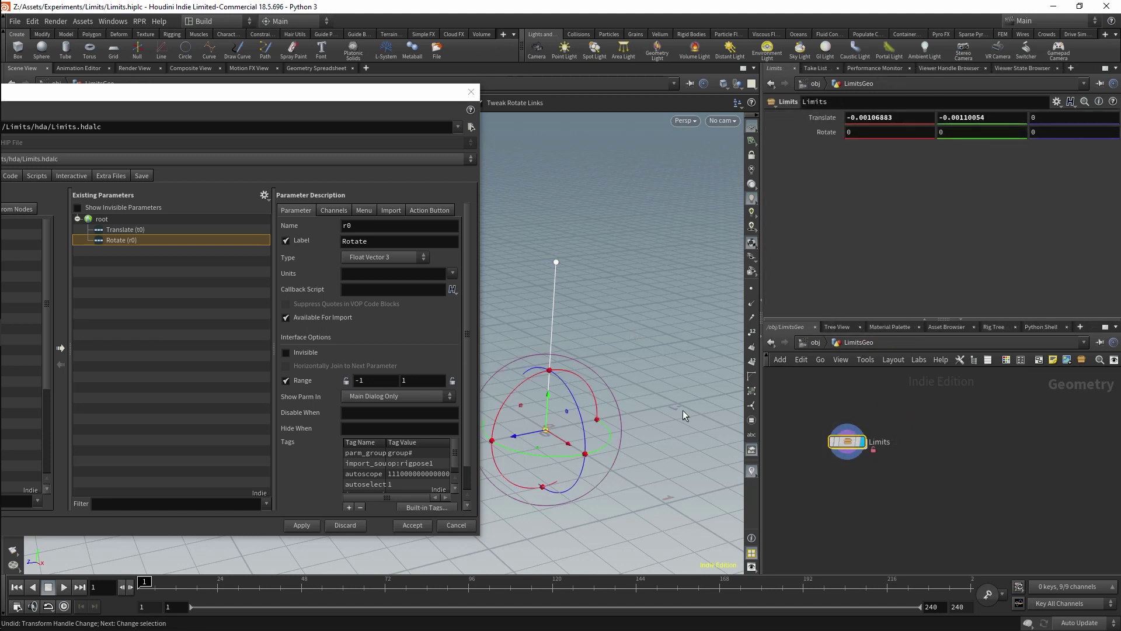
Step: Try locking the Translate Z channel on the Limits asset itself and unlock it again
{"action": "right_click", "coordinate": [1054, 119]}
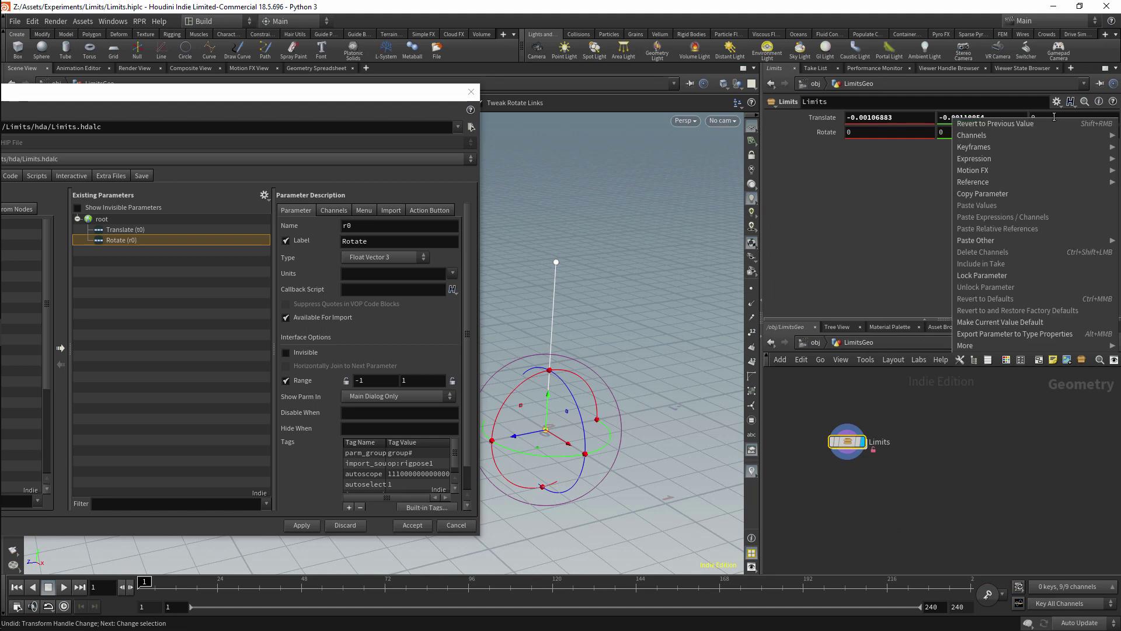
{"action": "left_click", "coordinate": [994, 273]}
{"action": "right_click", "coordinate": [1045, 120]}
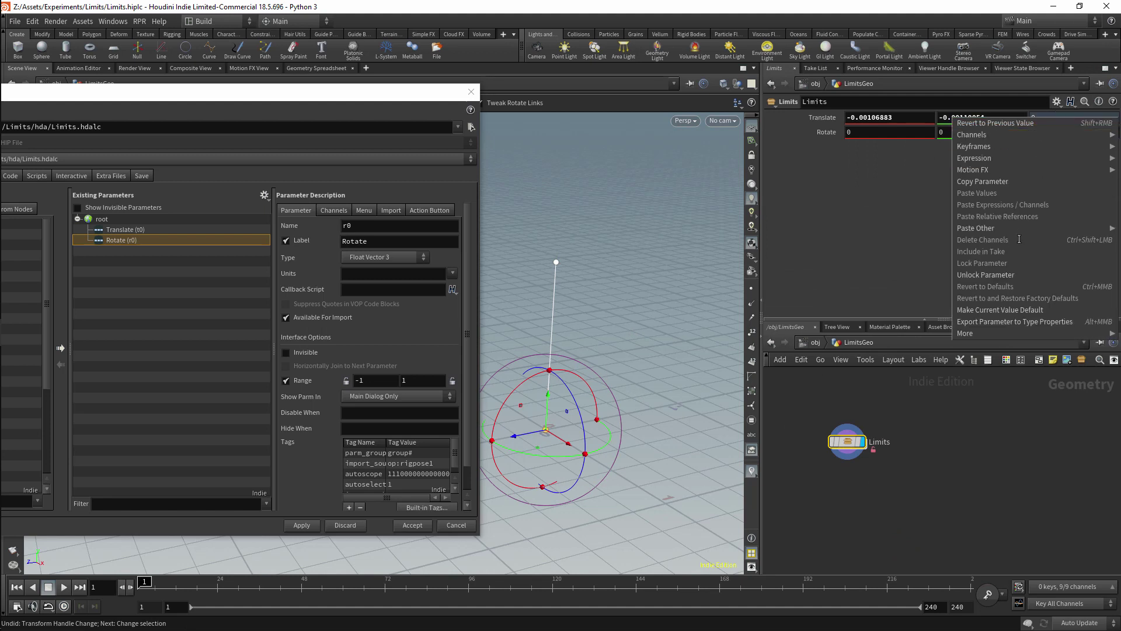
{"action": "mouse_move", "coordinate": [1002, 228]}
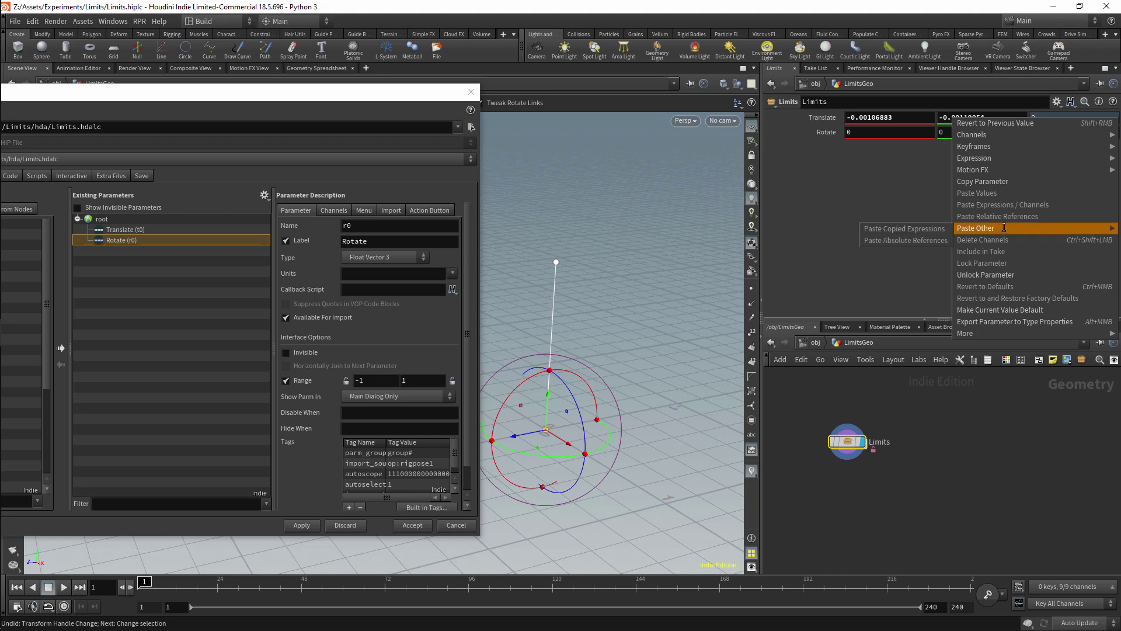
{"action": "left_click", "coordinate": [1020, 169]}
{"action": "right_click", "coordinate": [1046, 121]}
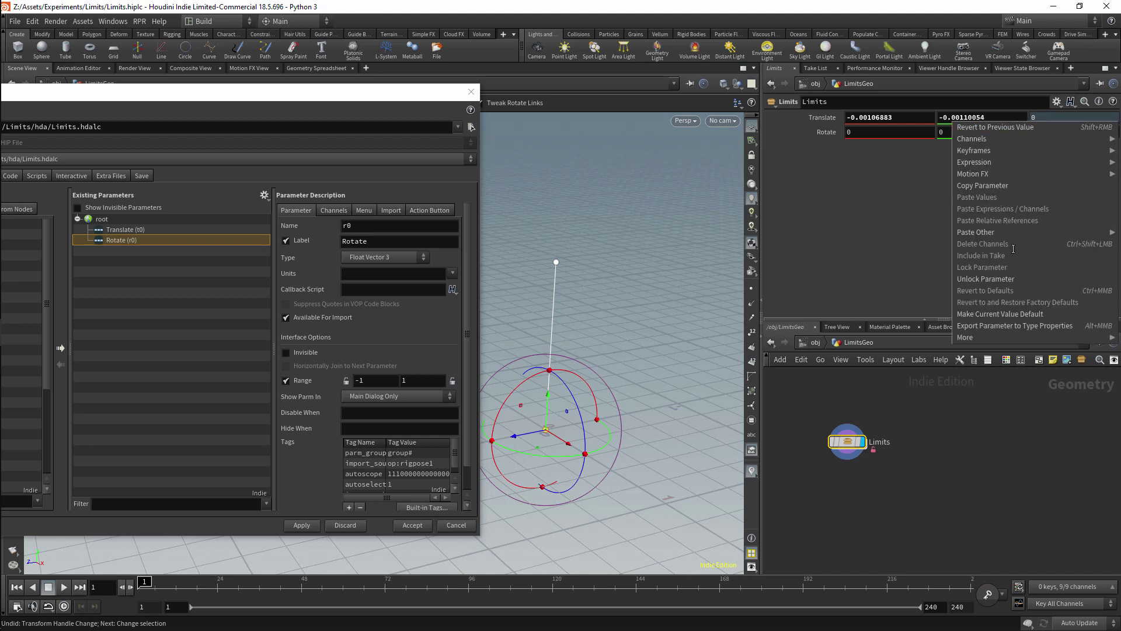
{"action": "left_click", "coordinate": [1013, 239]}
{"action": "right_click", "coordinate": [1045, 120]}
{"action": "left_click", "coordinate": [999, 281]}
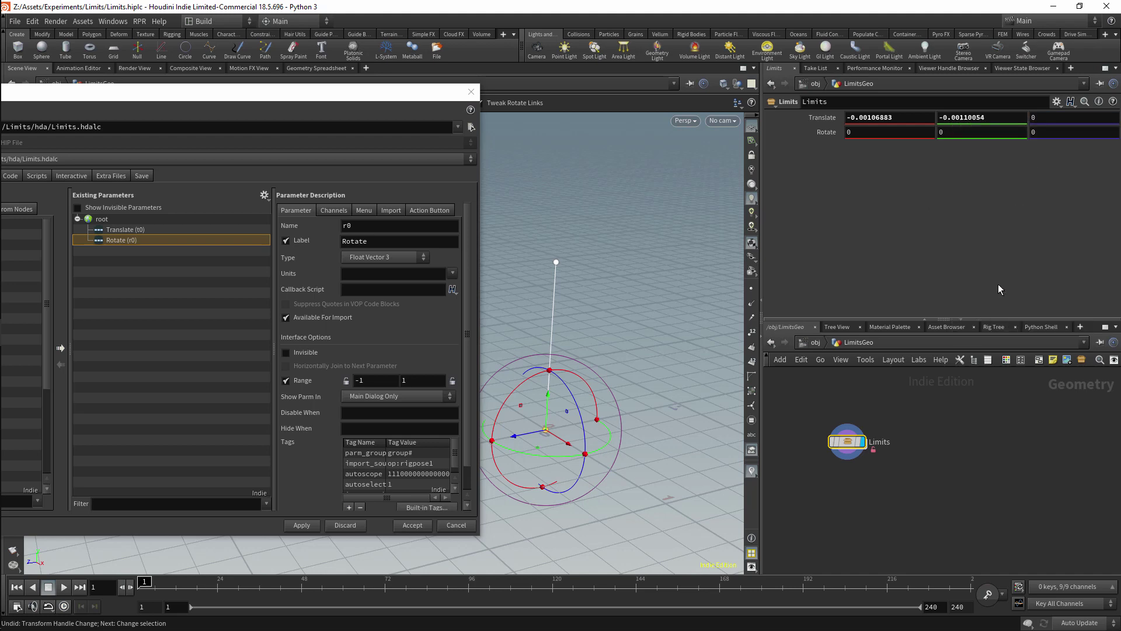
Step: Delete the channel references on rigpose1's Translate parameter inside the Limits asset
{"action": "double_click", "coordinate": [848, 445]}
{"action": "right_click", "coordinate": [1046, 244]}
{"action": "key", "text": "Escape"}
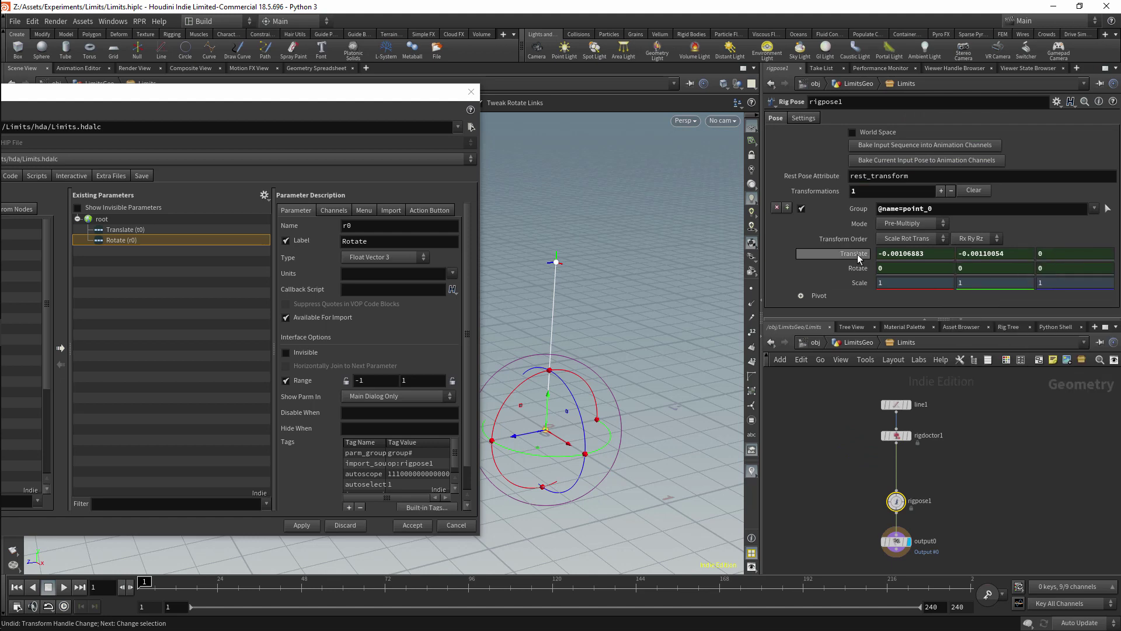
{"action": "right_click", "coordinate": [1049, 259]}
{"action": "left_click", "coordinate": [1019, 389]}
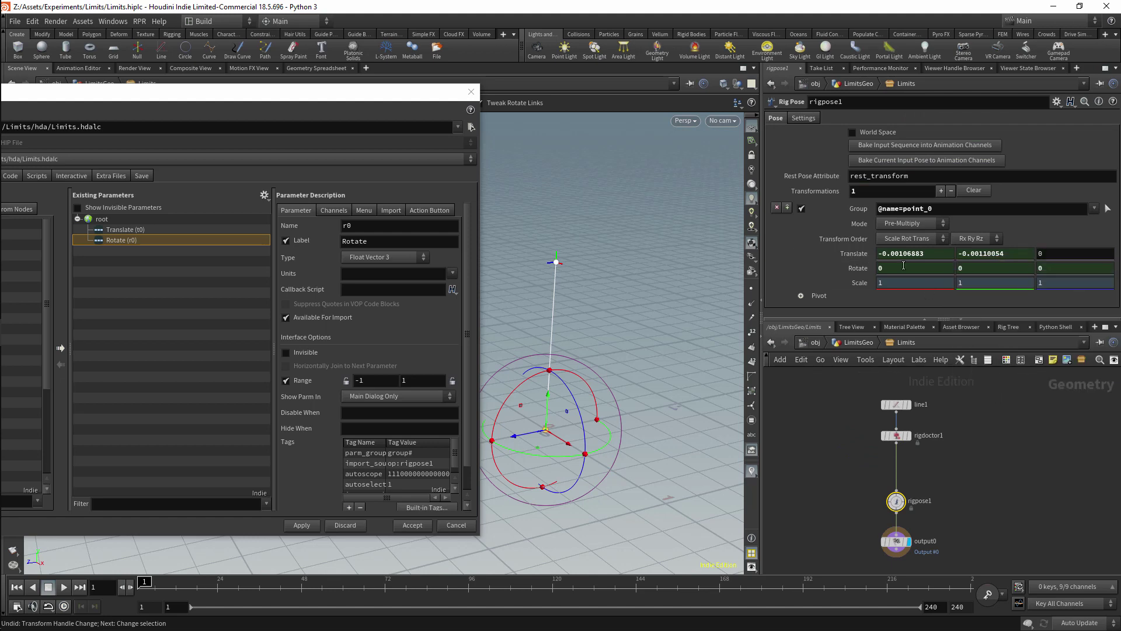
{"action": "right_click", "coordinate": [856, 253]}
{"action": "left_click", "coordinate": [876, 389]}
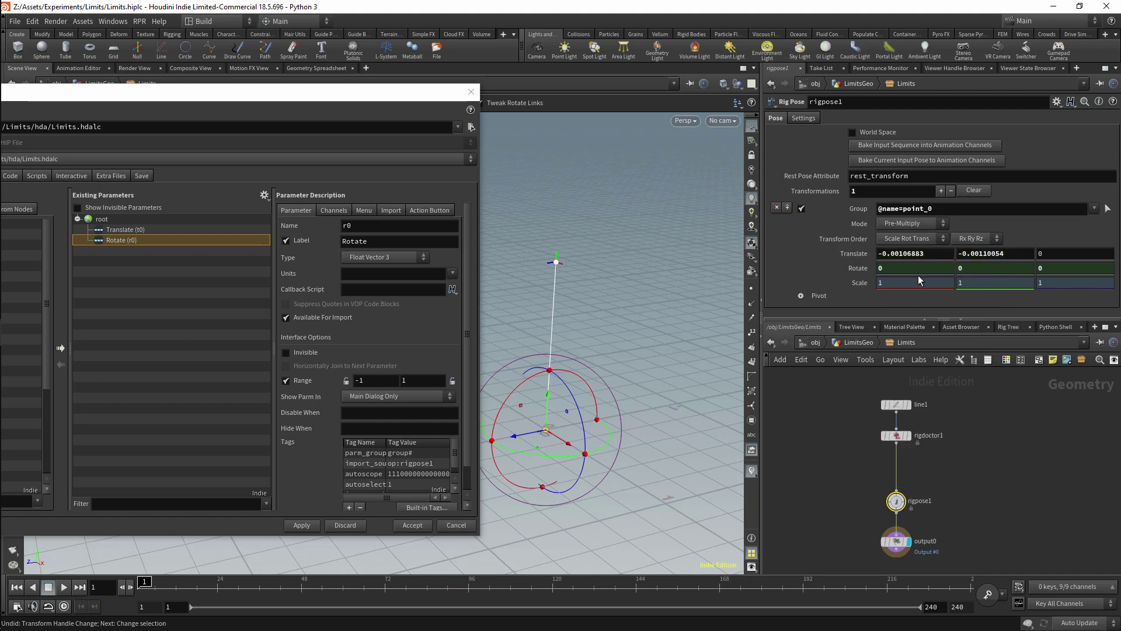
Step: Lock only the Z component of rigpose1's Translate parameter
{"action": "right_click", "coordinate": [856, 252]}
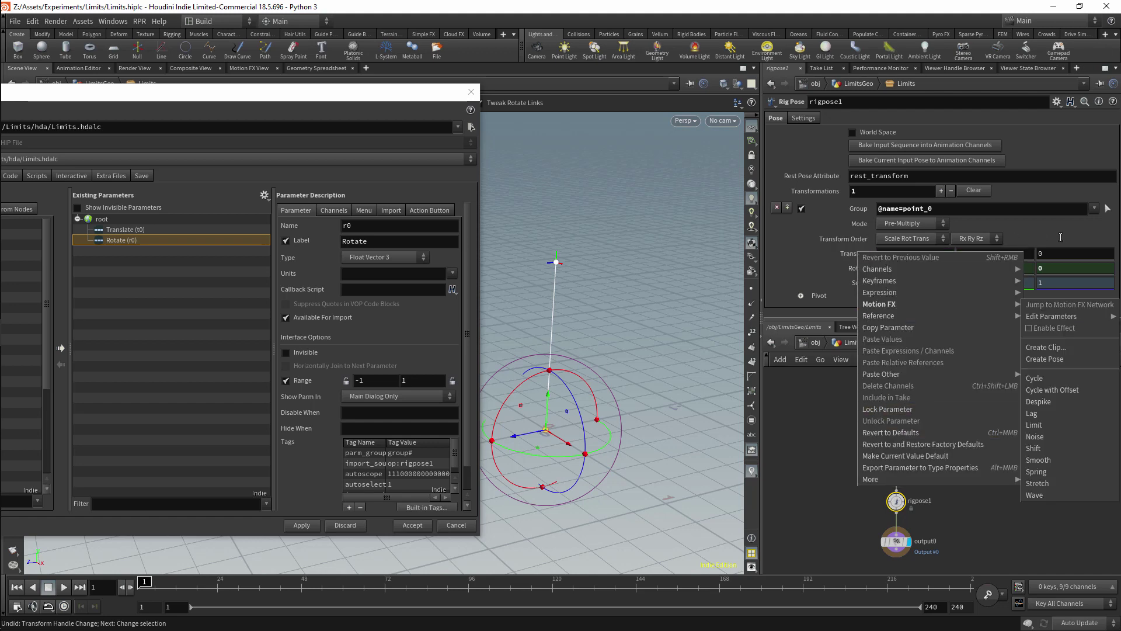
{"action": "left_click_drag", "start_coordinate": [1050, 255], "coordinate": [1029, 256]}
{"action": "right_click", "coordinate": [1040, 255]}
{"action": "left_click", "coordinate": [993, 414]}
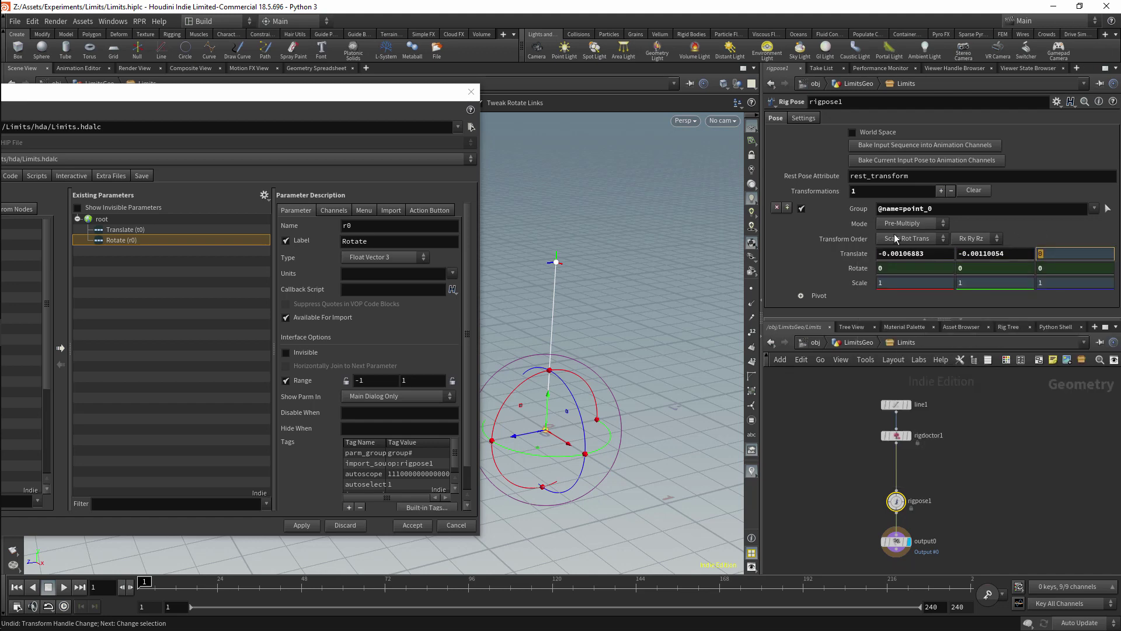
Step: Delete the Translate (t0) vector parameter from the Limits asset's existing parameters
{"action": "left_click_drag", "start_coordinate": [879, 255], "coordinate": [233, 267]}
{"action": "left_click", "coordinate": [242, 251]}
{"action": "left_click_drag", "start_coordinate": [294, 98], "coordinate": [485, 102]}
{"action": "left_click", "coordinate": [308, 234]}
{"action": "key", "text": "Delete"}
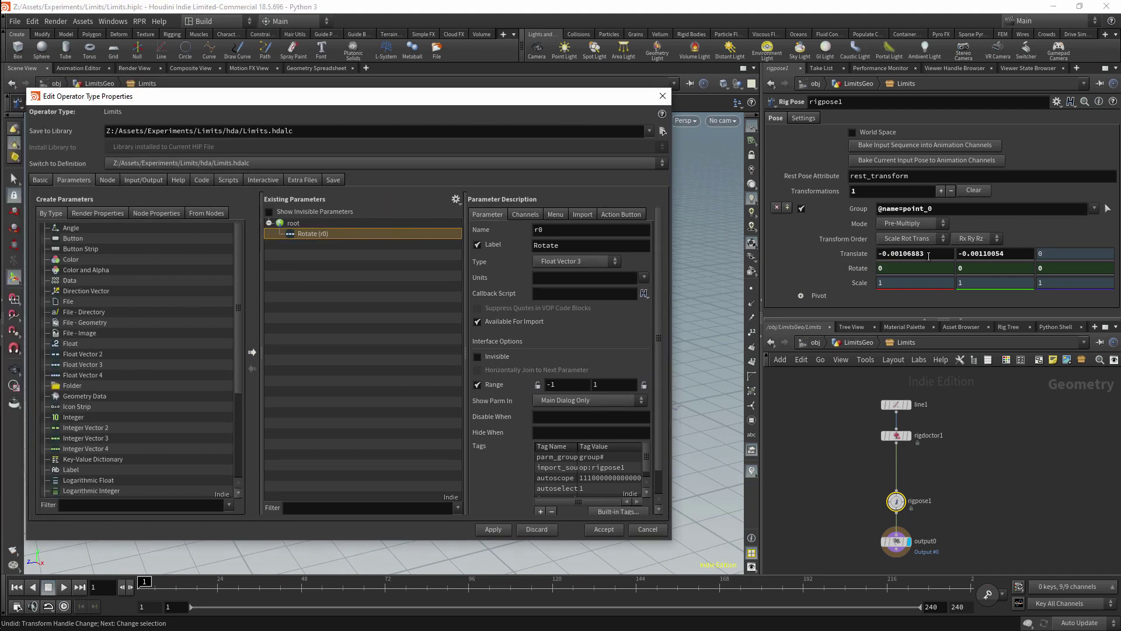
Step: Promote rigpose1's Translate X and Y as separate parameters, point_0_tx and point_0_ty, and return to the LimitsGeo level
{"action": "left_click_drag", "start_coordinate": [929, 256], "coordinate": [331, 223]}
{"action": "left_click", "coordinate": [952, 254]}
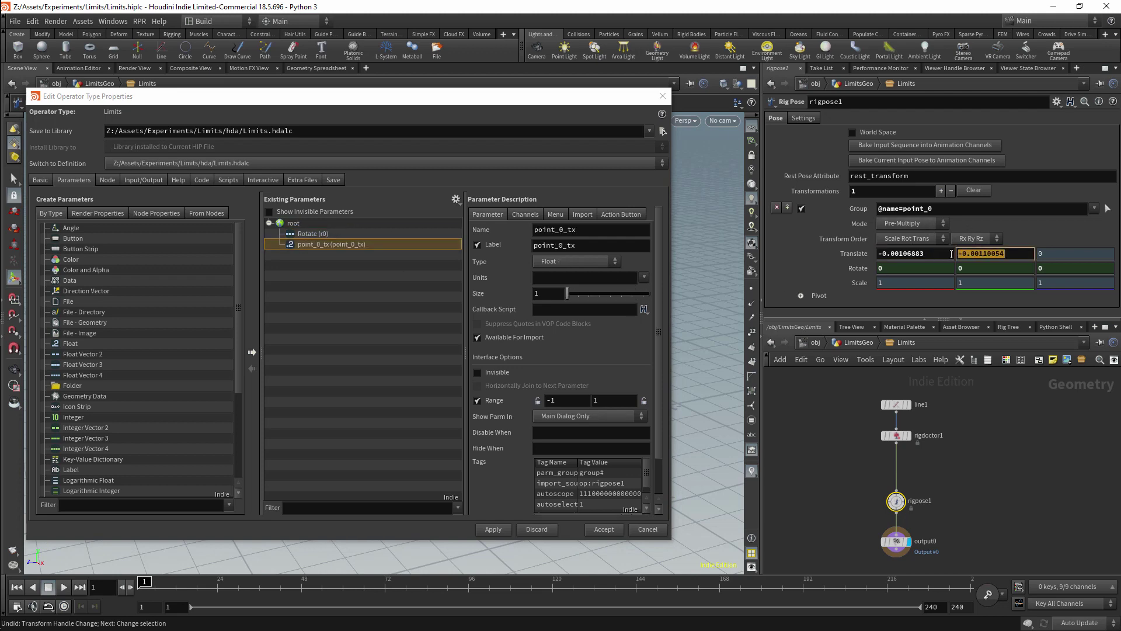
{"action": "left_click_drag", "start_coordinate": [952, 254], "coordinate": [316, 234]}
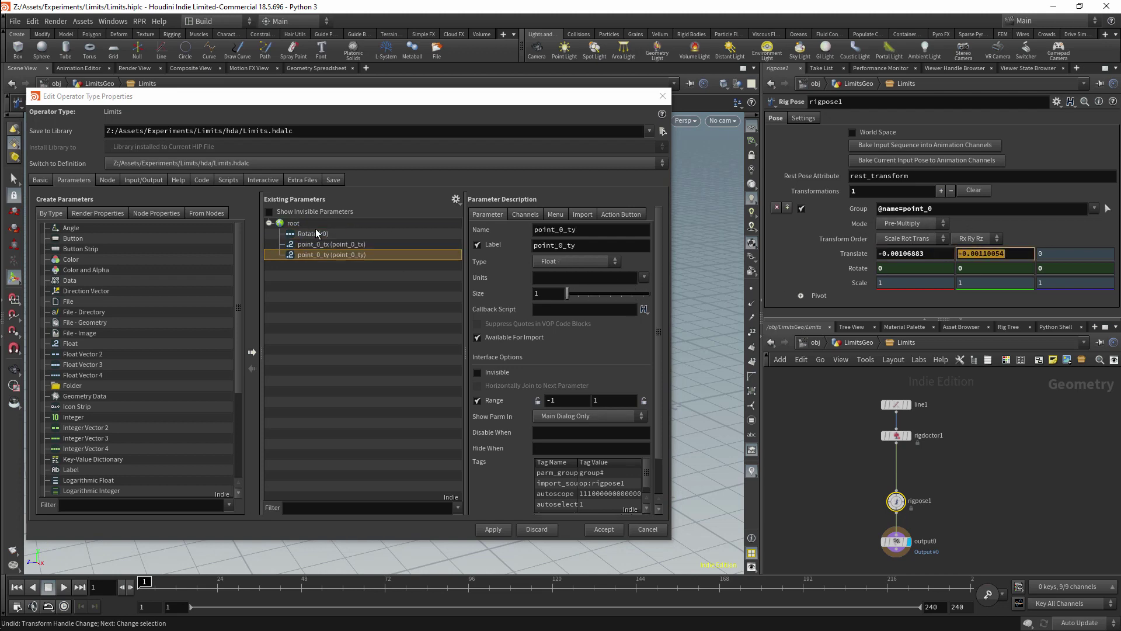
{"action": "left_click", "coordinate": [354, 245]}
{"action": "left_click_drag", "start_coordinate": [504, 98], "coordinate": [236, 111]}
{"action": "left_click", "coordinate": [858, 344]}
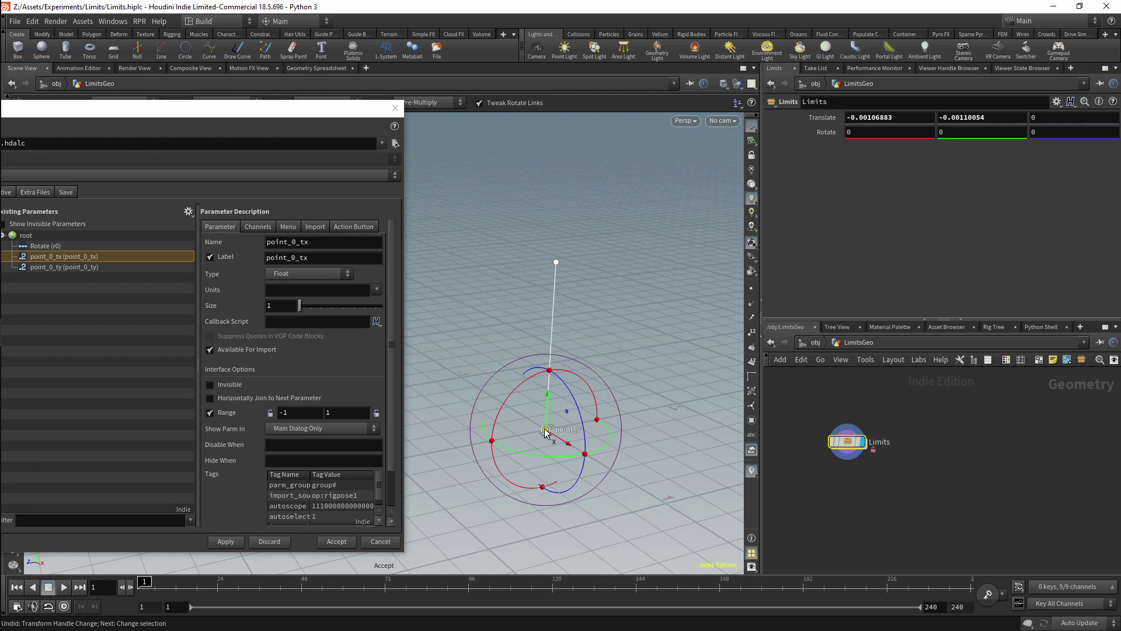
Step: Try moving the base joint with the X and Y translate handles and undo the last handle change
{"action": "left_click_drag", "start_coordinate": [566, 442], "coordinate": [564, 442]}
{"action": "left_click_drag", "start_coordinate": [548, 404], "coordinate": [551, 401]}
{"action": "key", "text": "ctrl+z"}
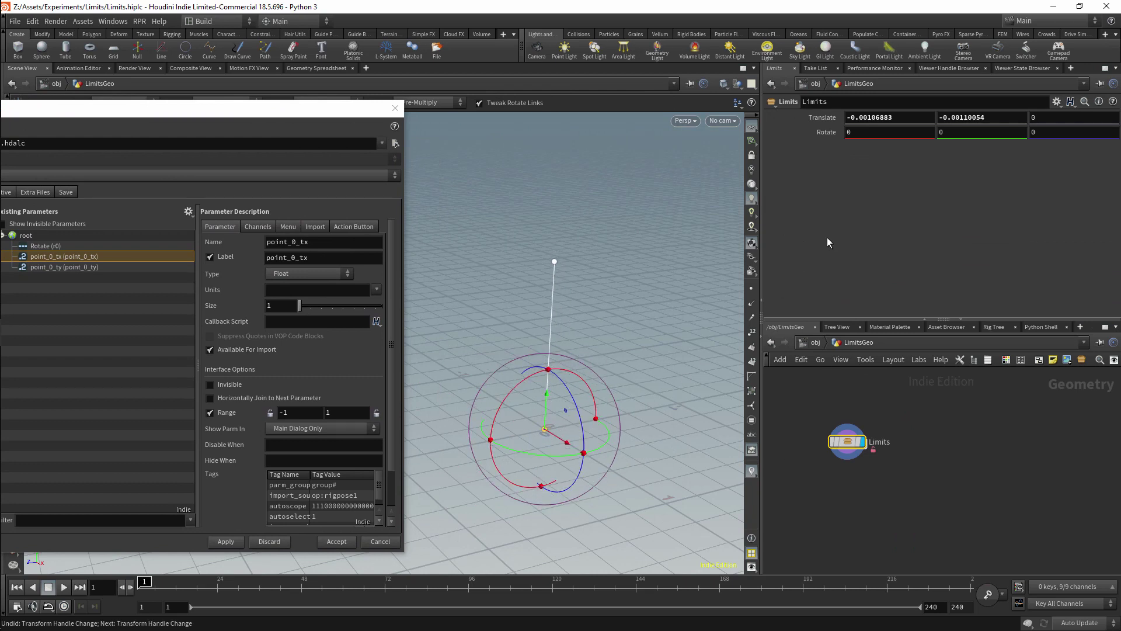
Step: Apply the parameter changes to the Limits asset and test the point_0_tx slider
{"action": "left_click", "coordinate": [226, 542]}
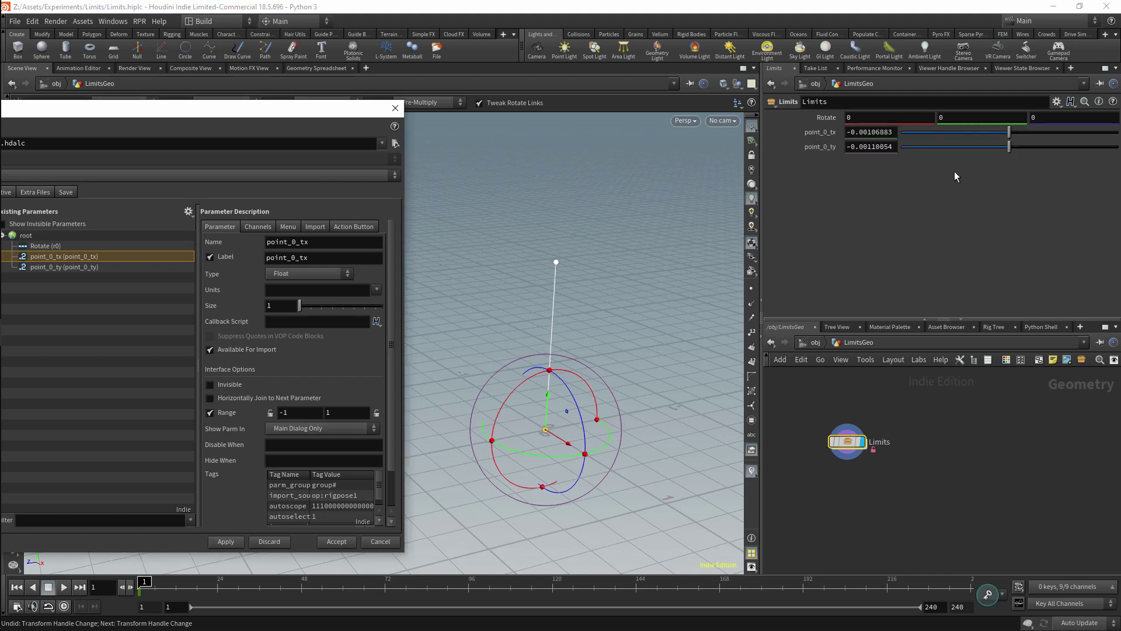
{"action": "left_click_drag", "start_coordinate": [1010, 132], "coordinate": [951, 147]}
{"action": "key", "text": "ctrl+z"}
{"action": "left_click", "coordinate": [319, 110]}
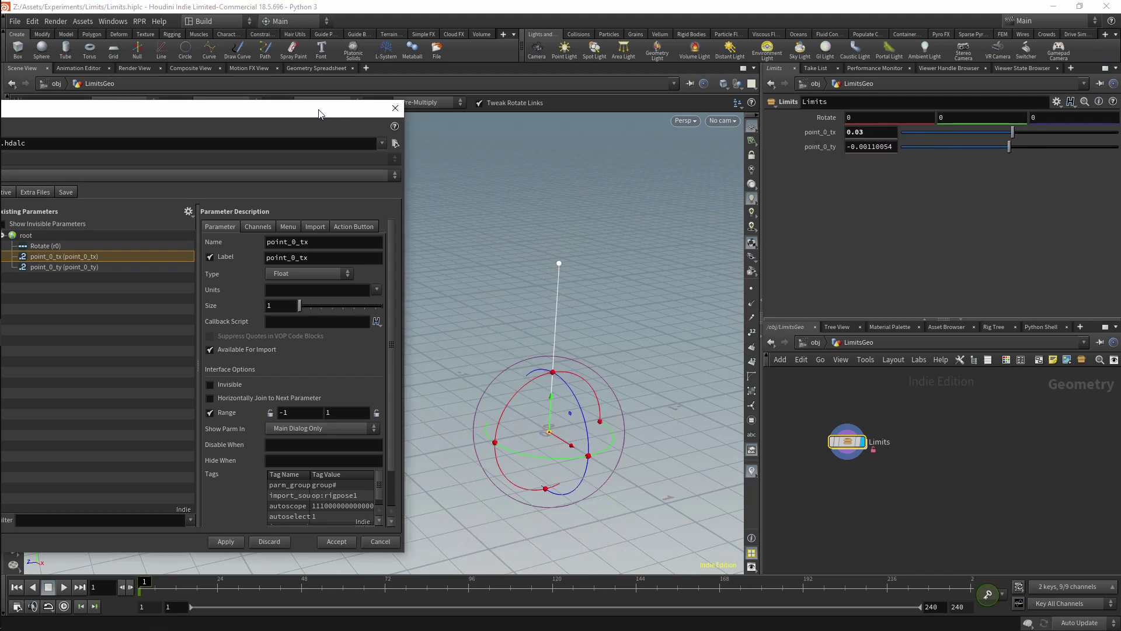
{"action": "left_click_drag", "start_coordinate": [613, 298], "coordinate": [608, 511], "text": "alt"}
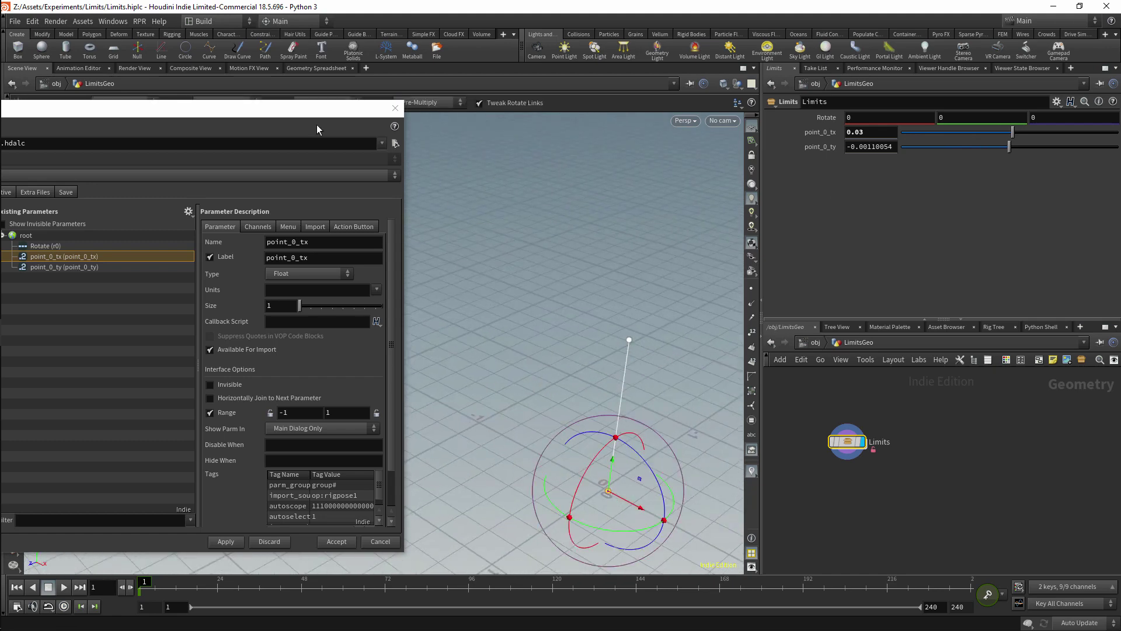
{"action": "left_click_drag", "start_coordinate": [317, 109], "coordinate": [412, 96]}
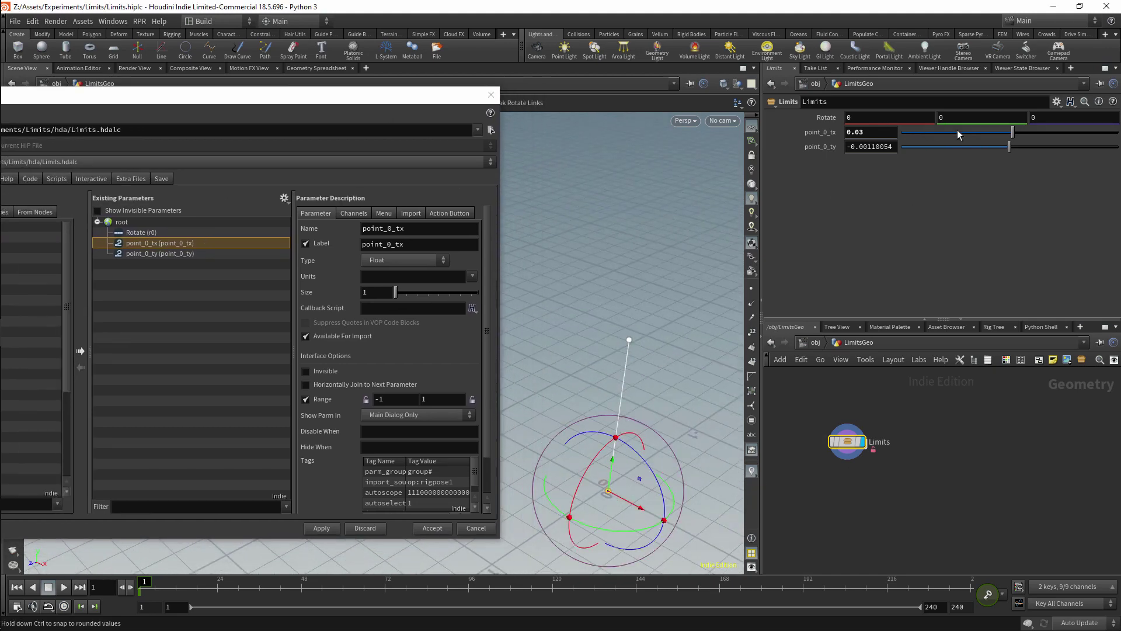
Step: Set both point_0_tx and point_0_ty on the Limits asset to 0
{"action": "left_click_drag", "start_coordinate": [1014, 128], "coordinate": [1007, 130]}
{"action": "left_click_drag", "start_coordinate": [873, 132], "coordinate": [812, 142]}
{"action": "type", "text": "0"}
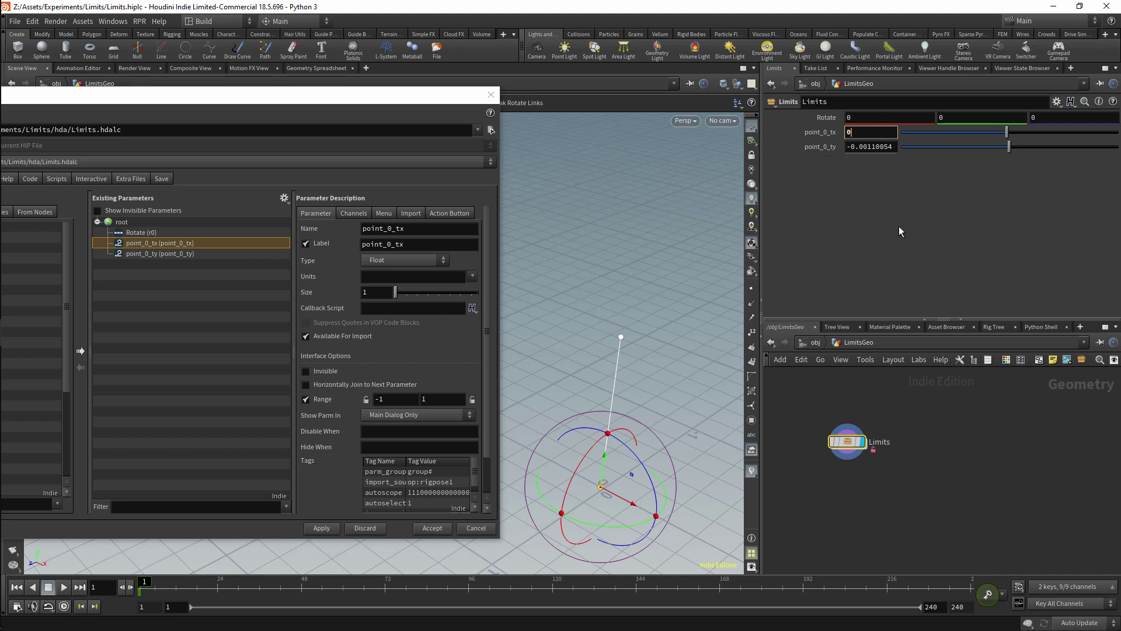
{"action": "key", "text": "Return"}
{"action": "left_click_drag", "start_coordinate": [894, 146], "coordinate": [809, 155]}
{"action": "type", "text": "0"}
{"action": "key", "text": "Return"}
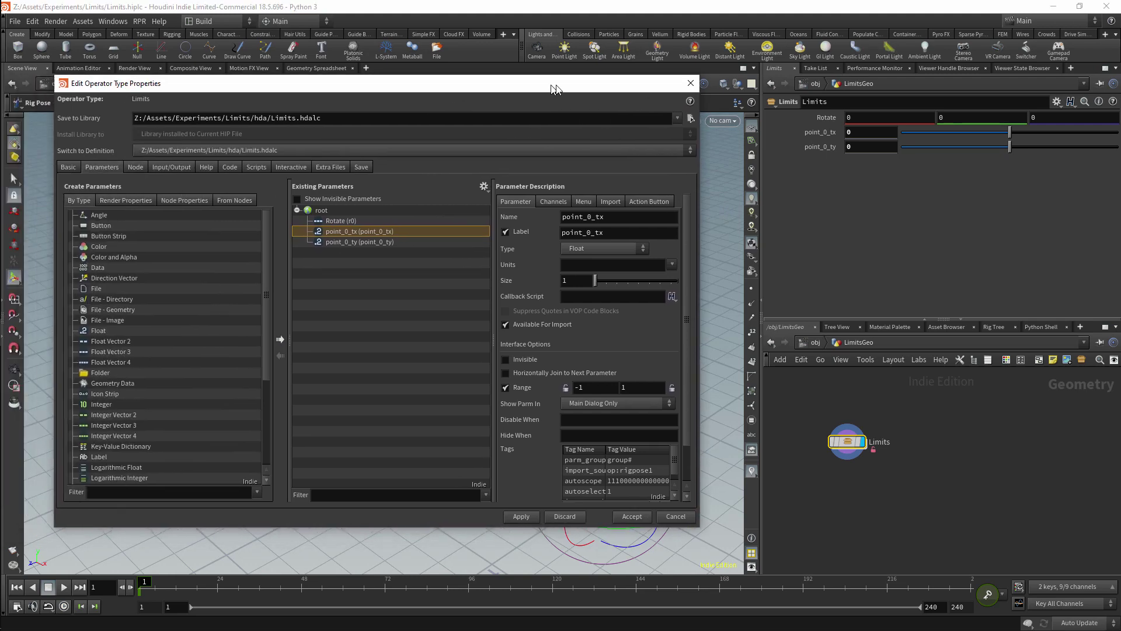
Step: Select point_0_tx and point_0_ty together in the type properties and lock both ends of their -1 to 1 range
{"action": "left_click_drag", "start_coordinate": [468, 93], "coordinate": [442, 94]}
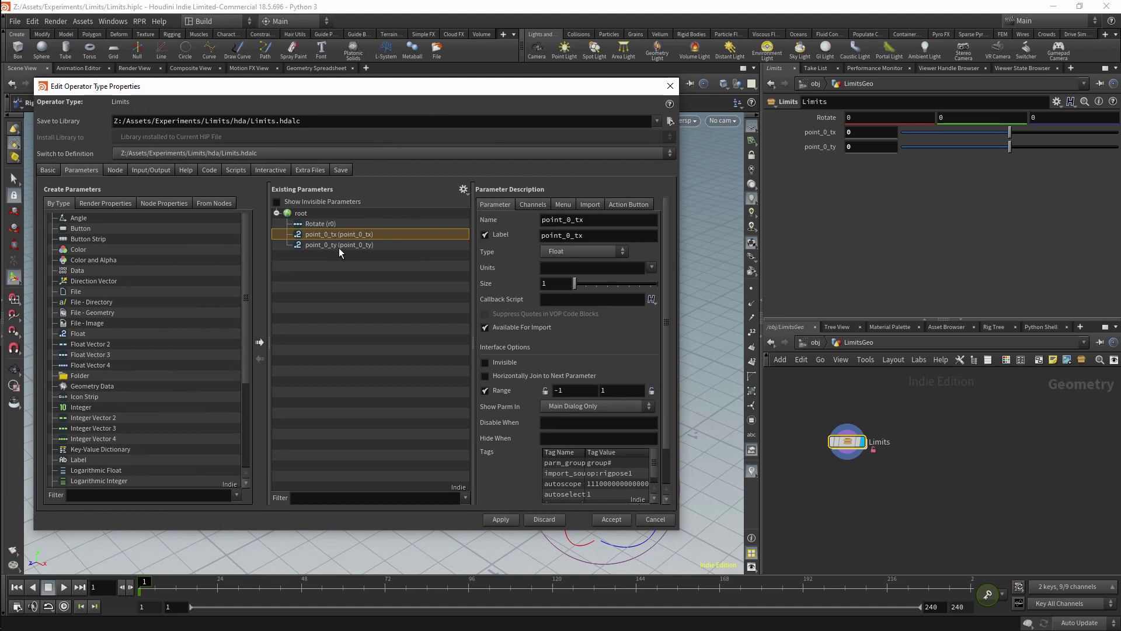
{"action": "left_click", "coordinate": [339, 245], "text": "shift"}
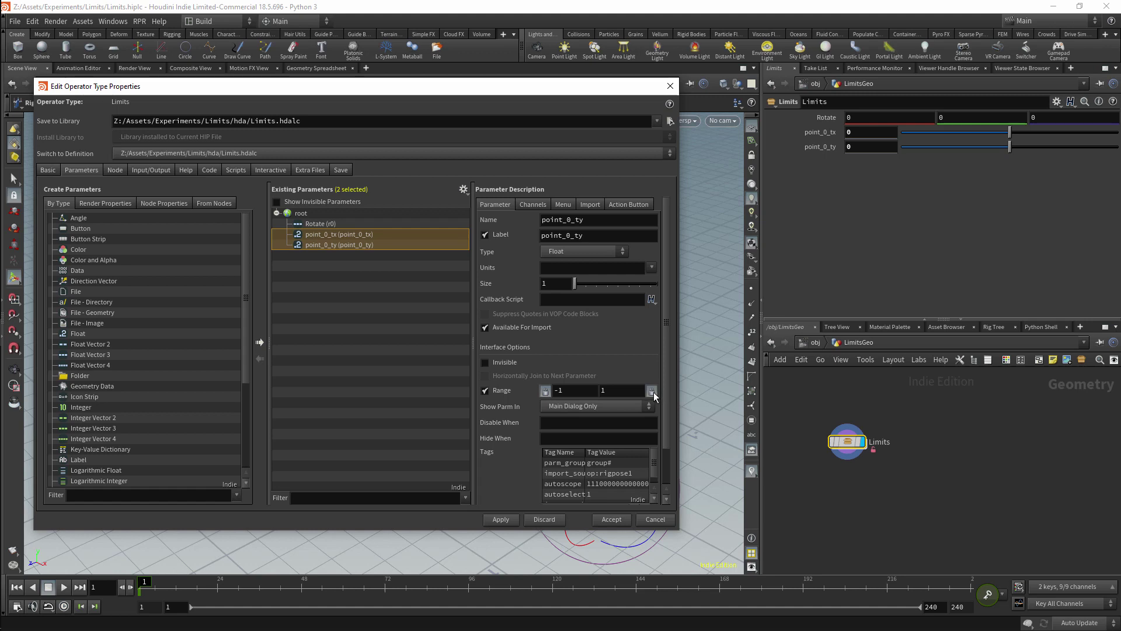
Step: Set the Rotate (r0) parameter's range to -60 to 60, lock both ends, and accept the type properties
{"action": "left_click", "coordinate": [330, 224]}
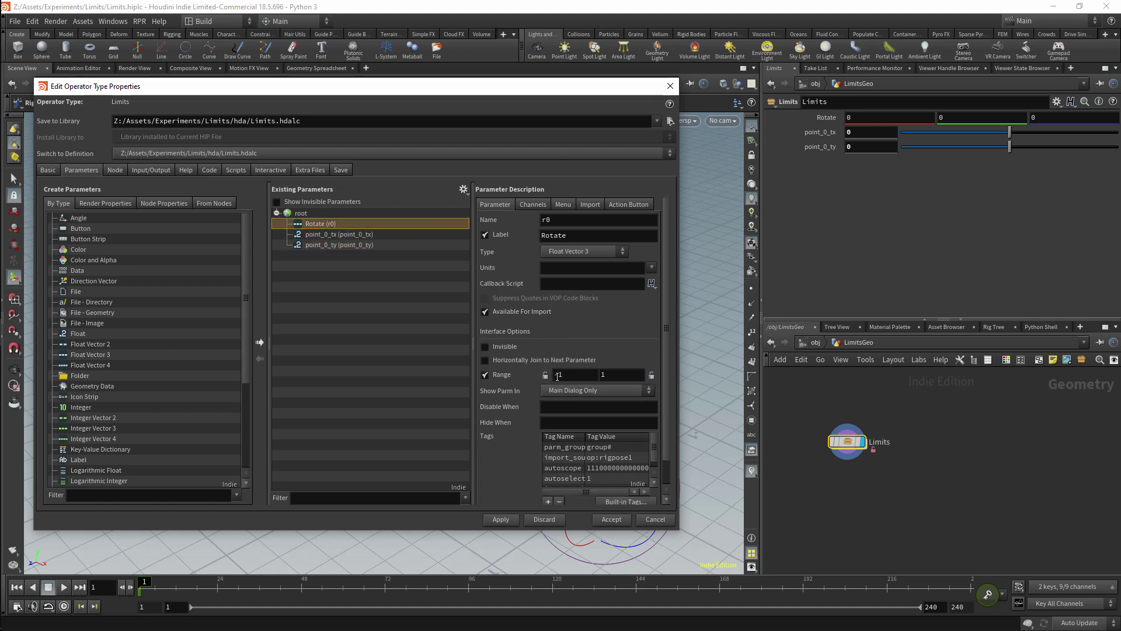
{"action": "left_click_drag", "start_coordinate": [558, 375], "coordinate": [568, 376]}
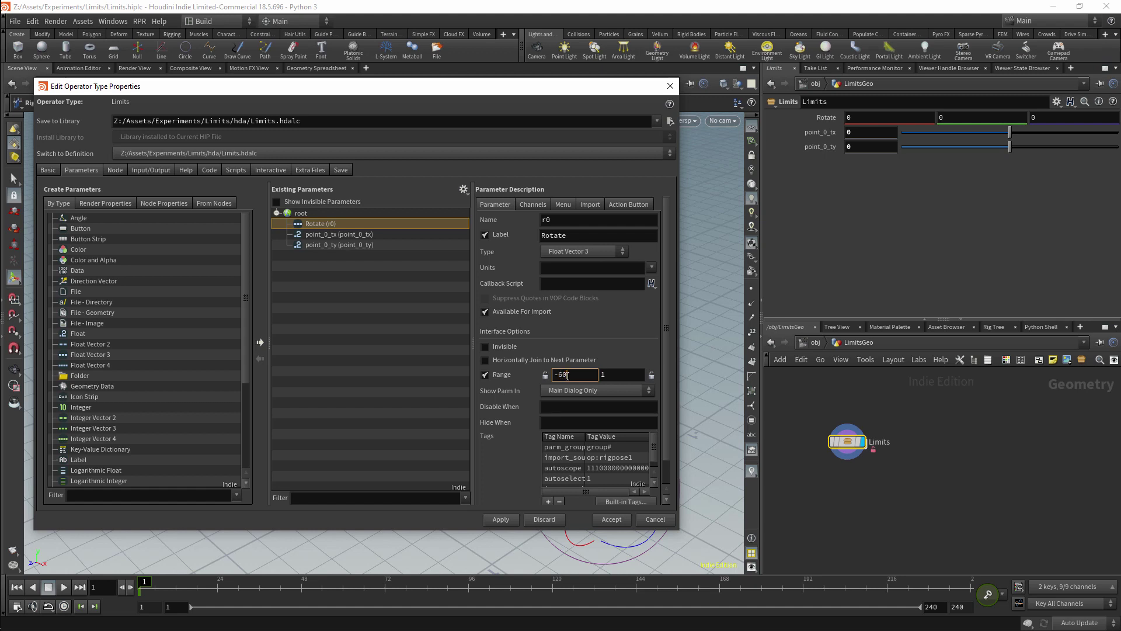
{"action": "type", "text": "60"}
{"action": "key", "text": "Tab"}
{"action": "left_click", "coordinate": [545, 375]}
{"action": "left_click", "coordinate": [651, 375]}
{"action": "left_click", "coordinate": [611, 519]}
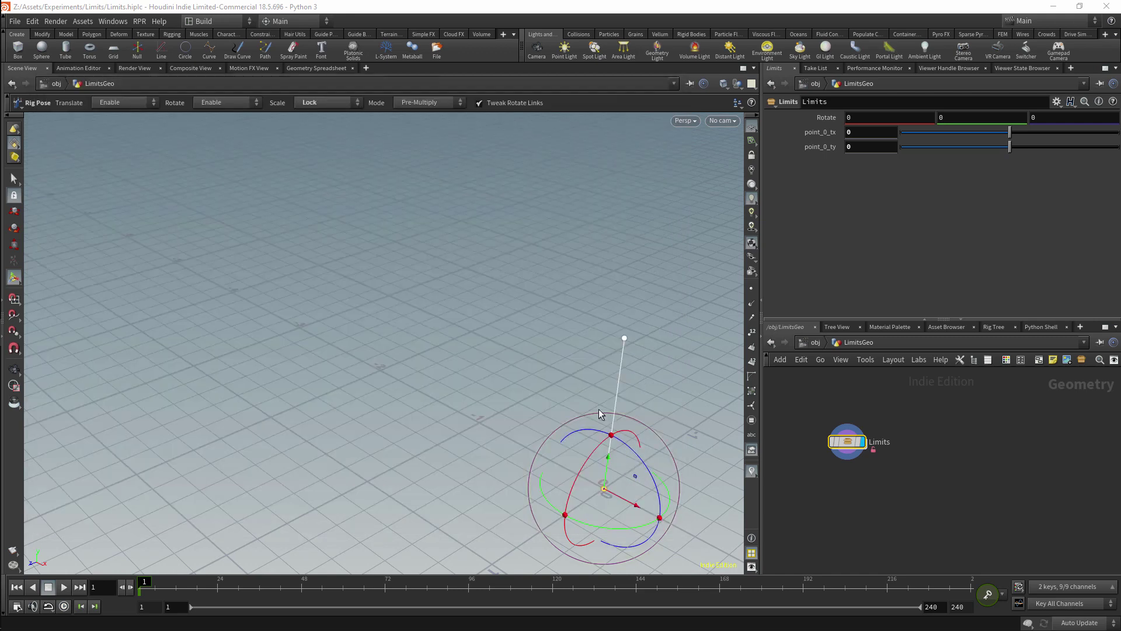
Step: Test the rotation limits by rotating the base joint with the viewport handle, leaving it at about 9.5 degrees in Z
{"action": "key", "text": "Escape"}
{"action": "key", "text": "Return"}
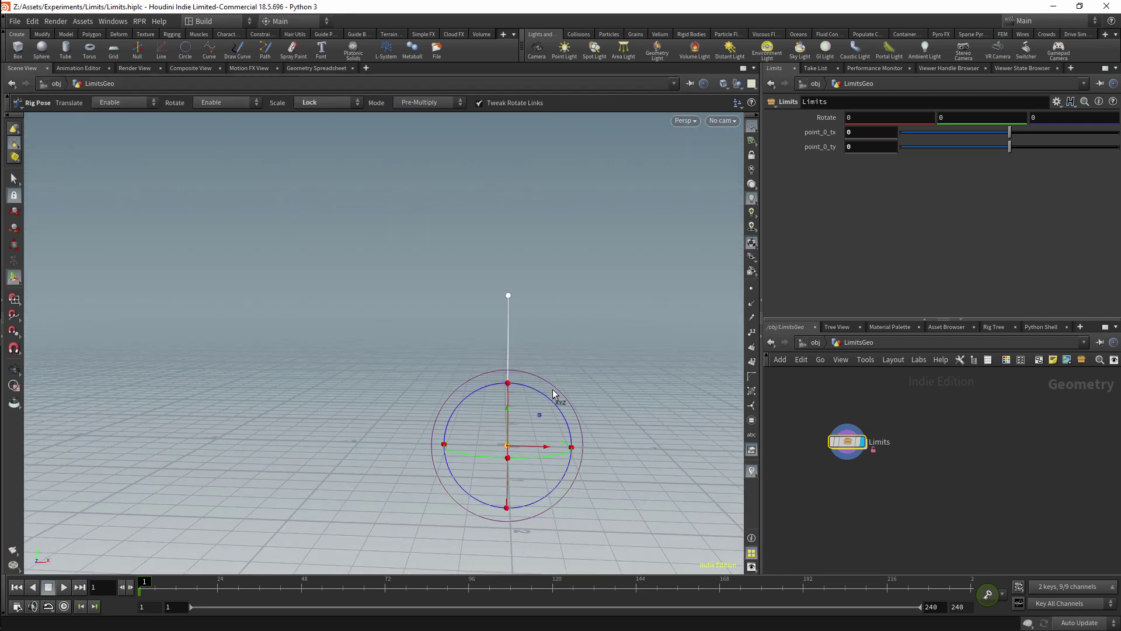
{"action": "left_click_drag", "start_coordinate": [555, 393], "coordinate": [493, 465]}
{"action": "left_click_drag", "start_coordinate": [528, 389], "coordinate": [513, 324]}
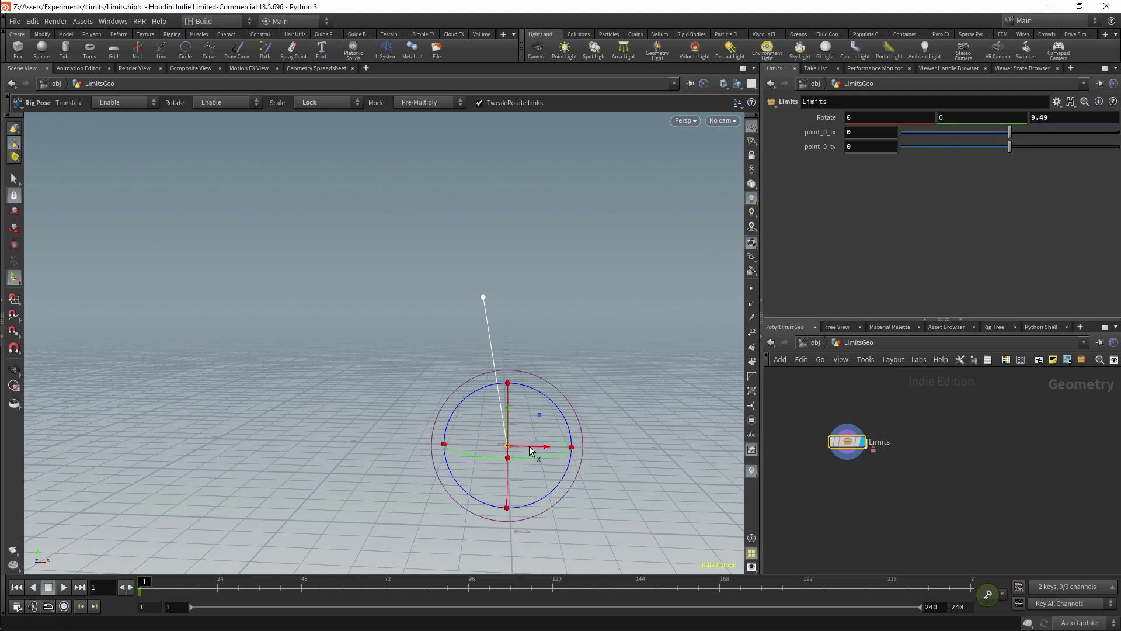
Step: Move the base joint to about -0.03 in X and 0.16 in Y, and rotate it to about 57 degrees in Z
{"action": "left_click_drag", "start_coordinate": [531, 450], "coordinate": [500, 446]}
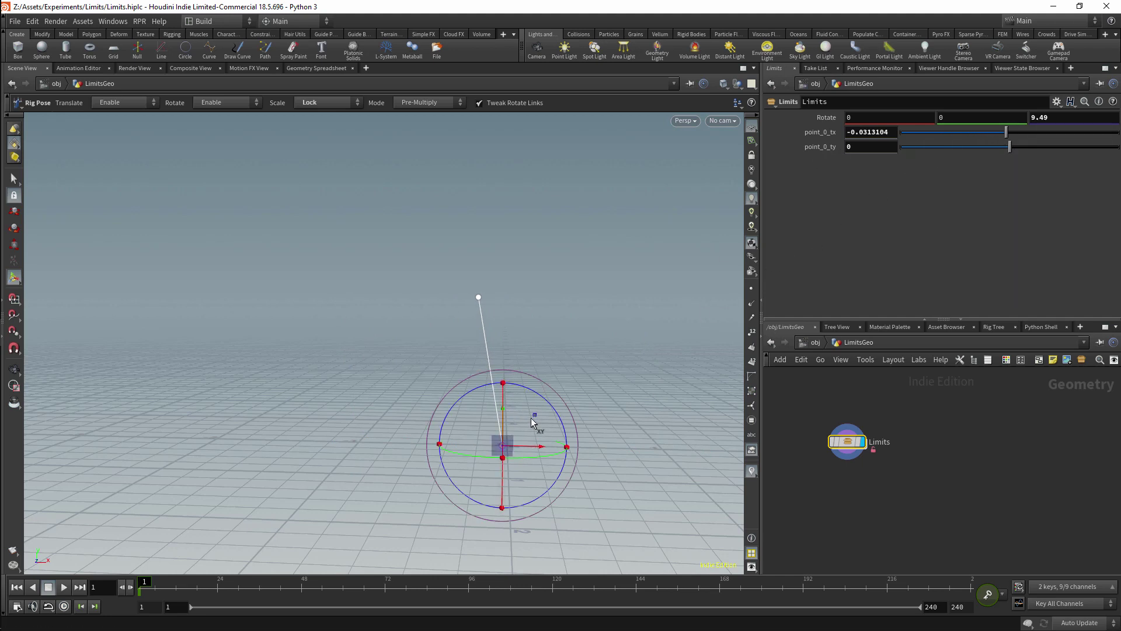
{"action": "mouse_move", "coordinate": [528, 415]}
{"action": "left_mouse_down", "text": "alt"}
{"action": "mouse_move", "coordinate": [526, 435]}
{"action": "mouse_move", "coordinate": [541, 222]}
{"action": "mouse_move", "coordinate": [492, 591]}
{"action": "mouse_move", "coordinate": [526, 383]}
{"action": "mouse_move", "coordinate": [525, 429]}
{"action": "left_mouse_up", "text": "alt"}
{"action": "key", "text": "Escape"}
{"action": "left_click_drag", "start_coordinate": [529, 331], "coordinate": [572, 316], "text": "alt"}
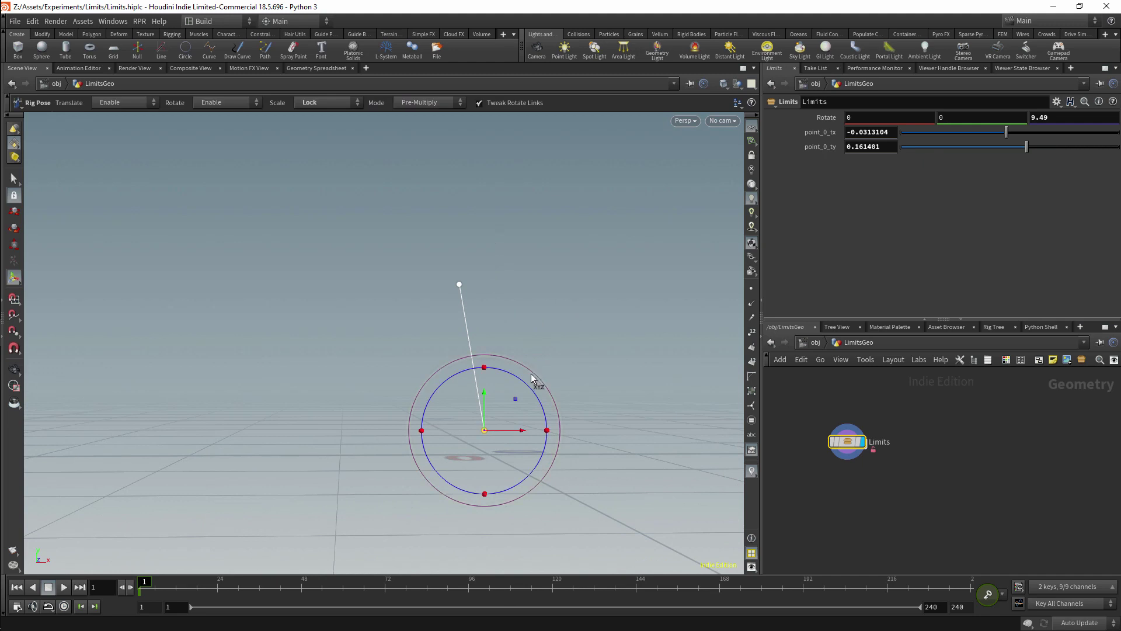
{"action": "left_click_drag", "start_coordinate": [521, 379], "coordinate": [424, 374]}
Step: Open the type properties of the Limits asset
{"action": "right_click", "coordinate": [843, 439]}
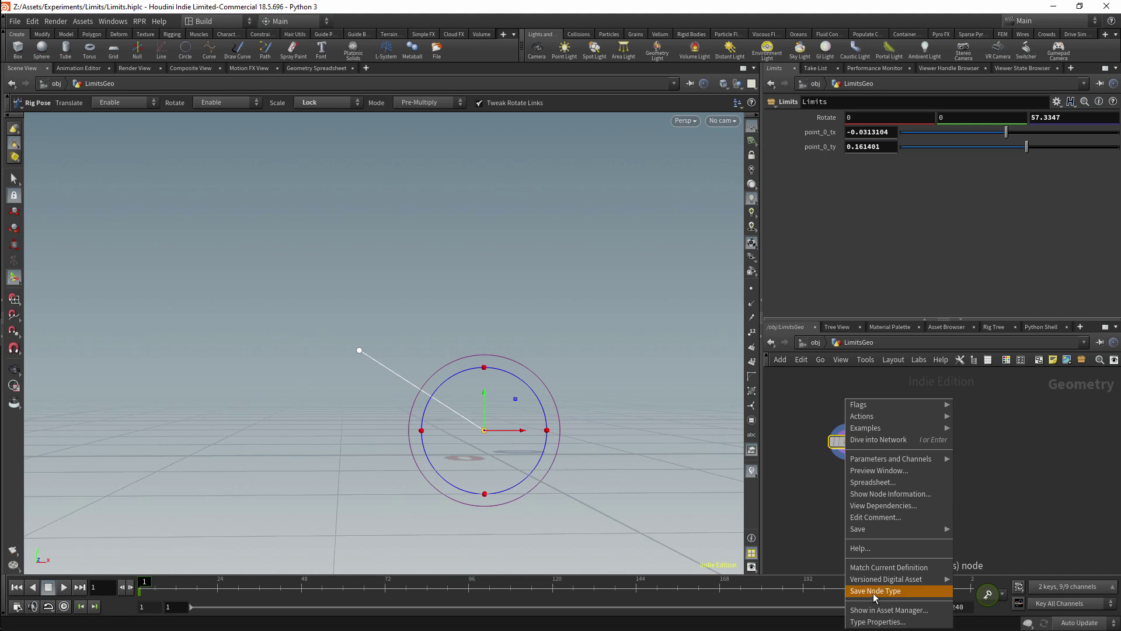
{"action": "left_click", "coordinate": [865, 622]}
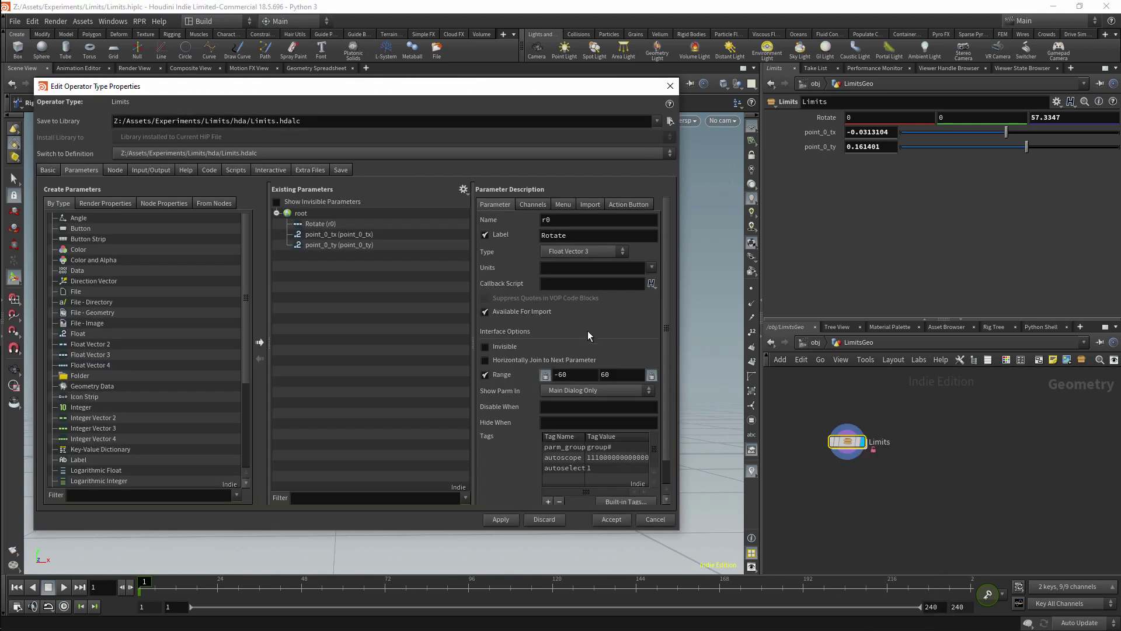